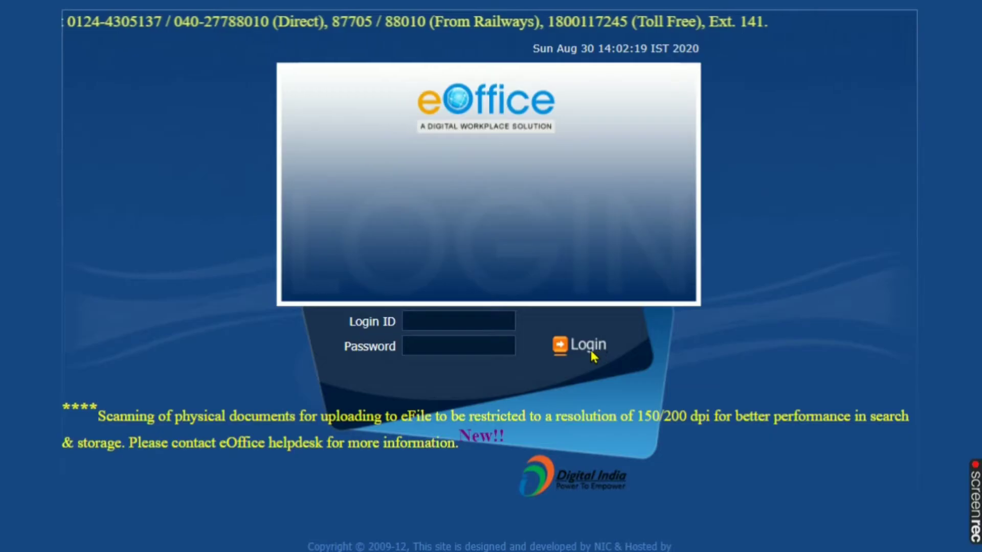
Fill in the login ID and account password and log in to eOffice.
{"action": "left_click", "coordinate": [443, 323]}
{"action": "left_click", "coordinate": [462, 368]}
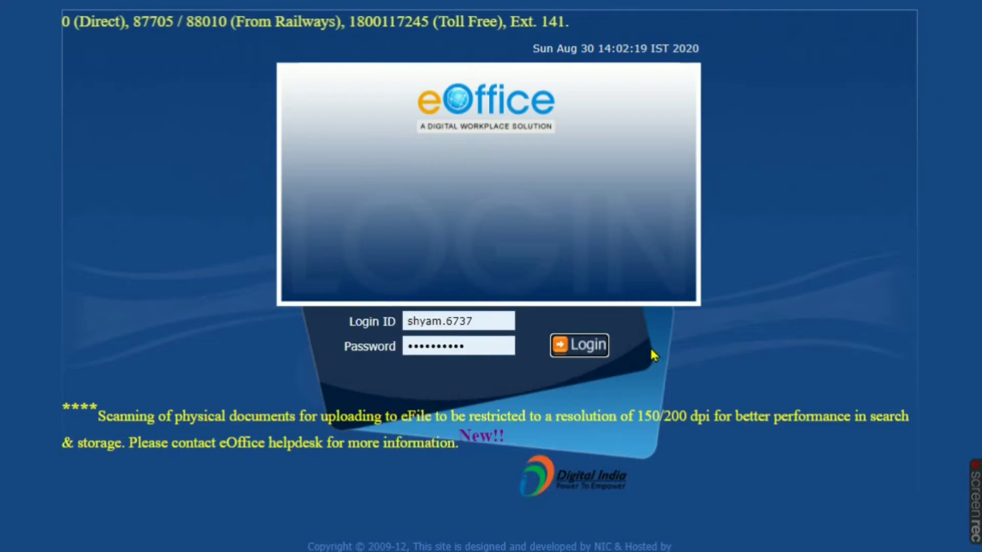
{"action": "left_click", "coordinate": [588, 345]}
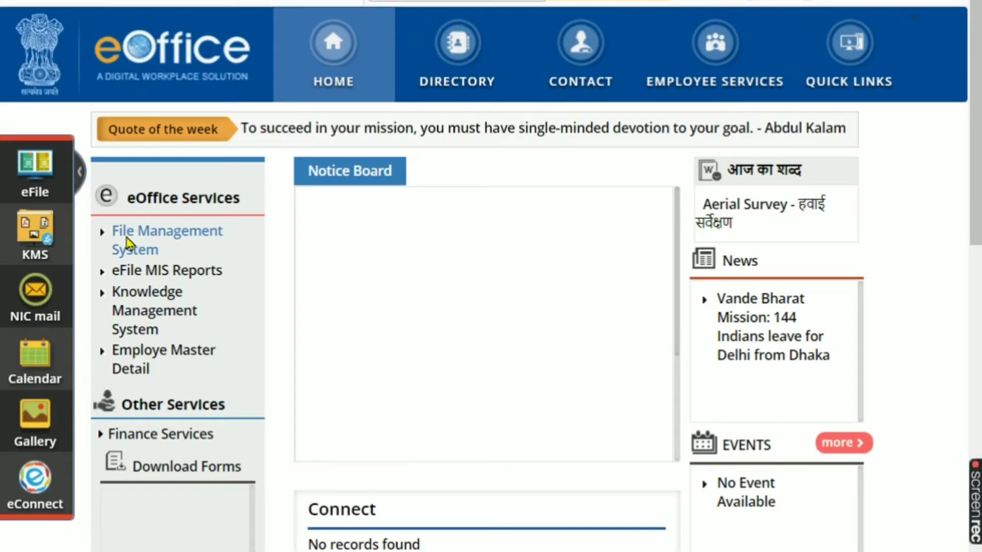
Open the file with subject "ई ऑफिस नमूना" in the File Management System and clear all of its existing note text.
{"action": "left_click", "coordinate": [128, 243]}
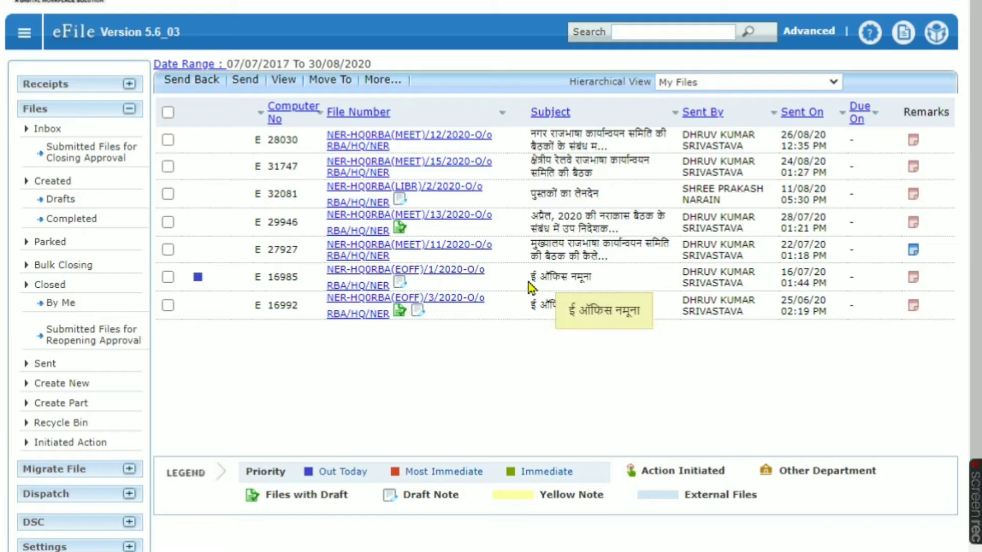
{"action": "left_click", "coordinate": [352, 273]}
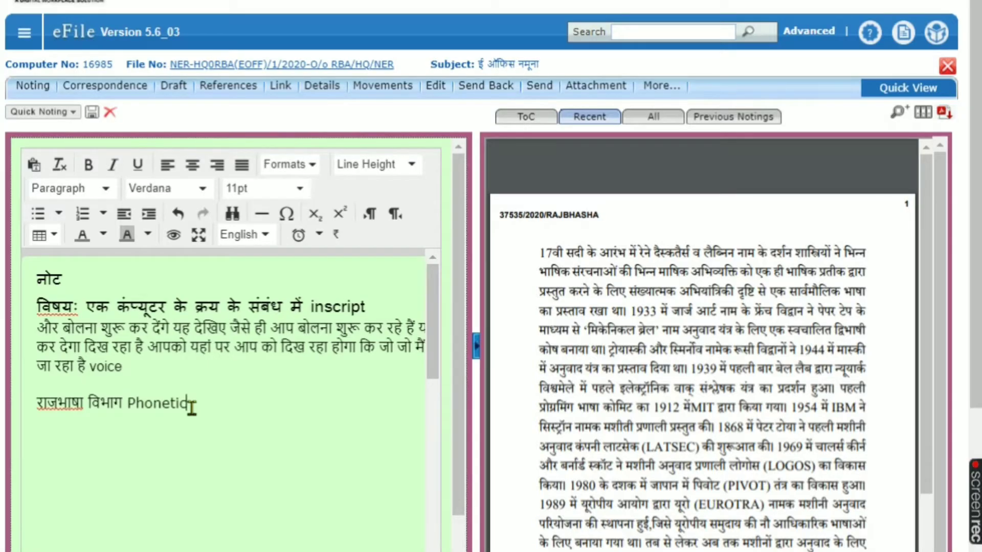
{"action": "left_click_drag", "start_coordinate": [191, 407], "coordinate": [40, 291]}
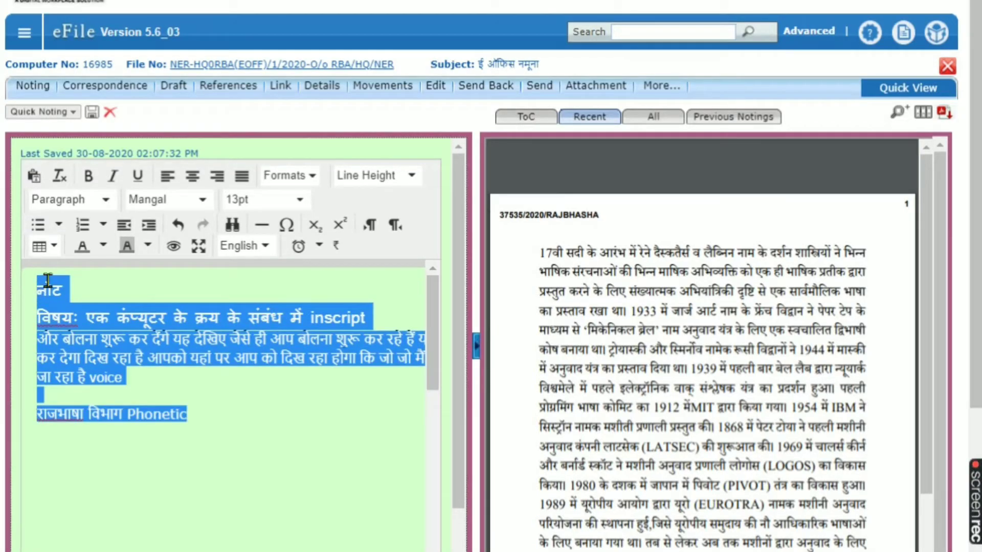
{"action": "key", "text": "Delete"}
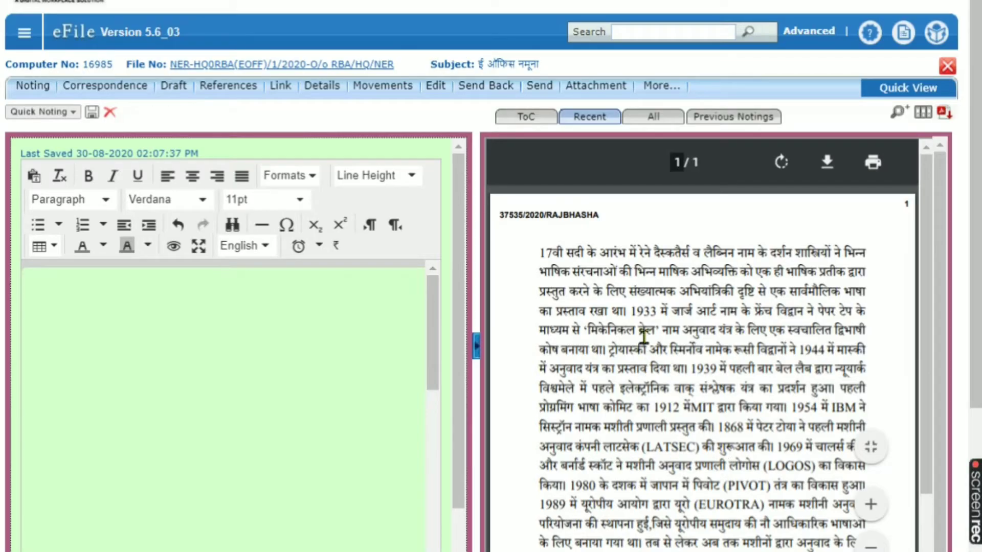
Attach the receipt with subject "sadad" to the file's list of correspondences.
{"action": "scroll", "coordinate": [647, 368], "scroll_direction": "down", "scroll_amount": 3}
{"action": "scroll", "coordinate": [632, 317], "scroll_direction": "up", "scroll_amount": 3}
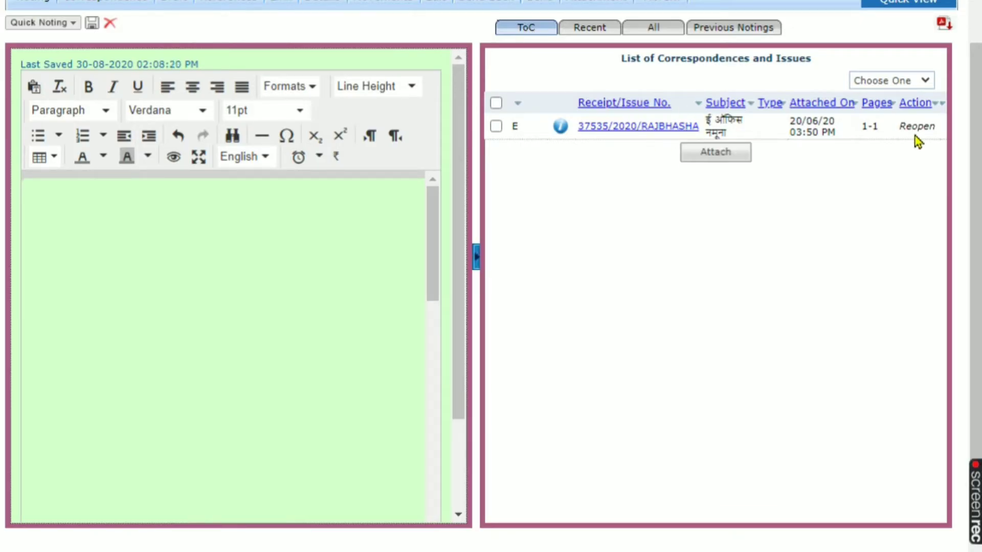
{"action": "left_click", "coordinate": [716, 153]}
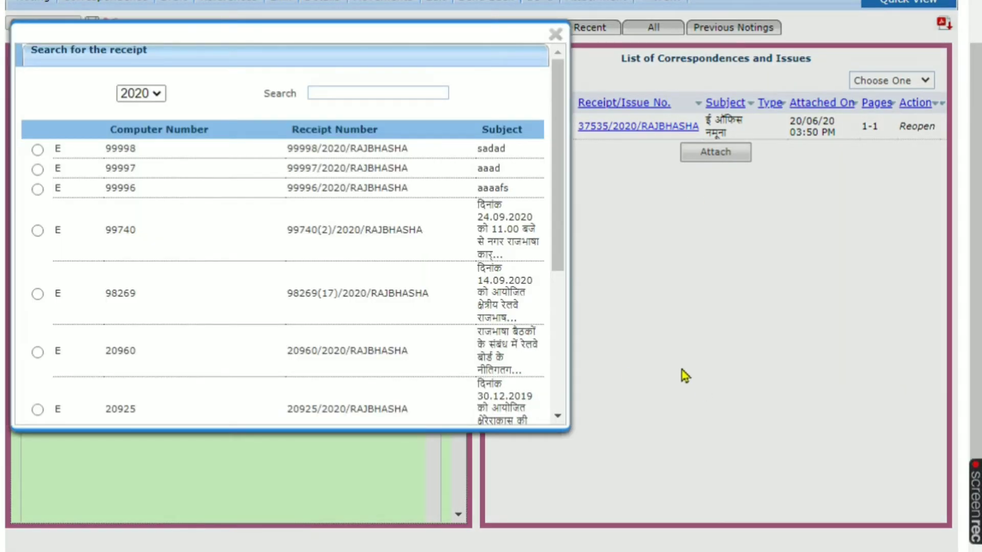
{"action": "left_click_drag", "start_coordinate": [563, 155], "coordinate": [566, 396]}
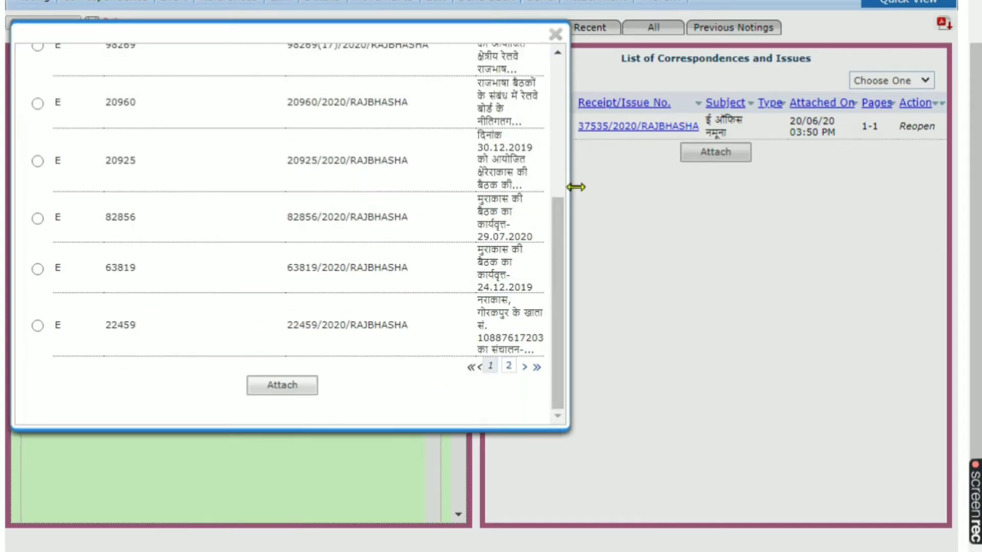
{"action": "left_click_drag", "start_coordinate": [560, 241], "coordinate": [560, 54]}
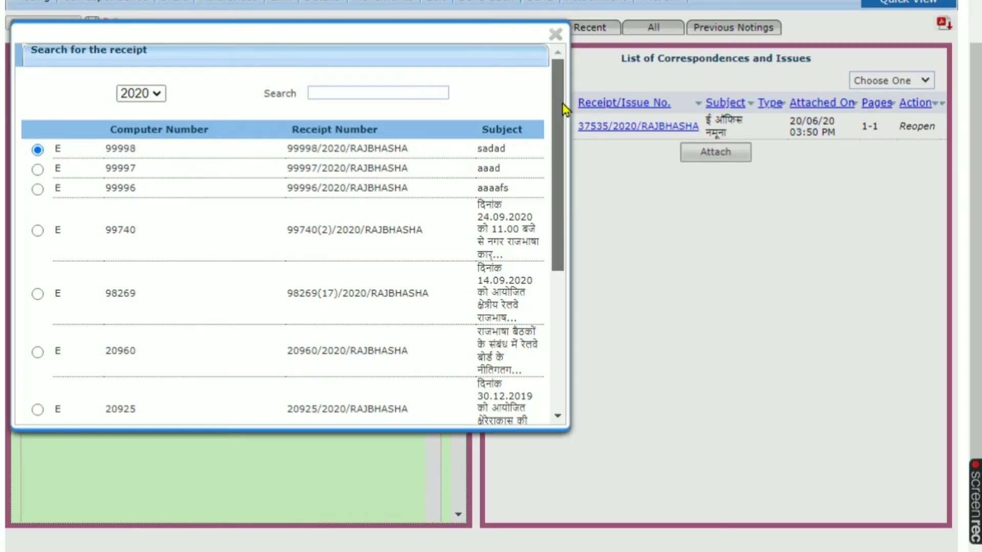
{"action": "left_click_drag", "start_coordinate": [563, 103], "coordinate": [364, 356]}
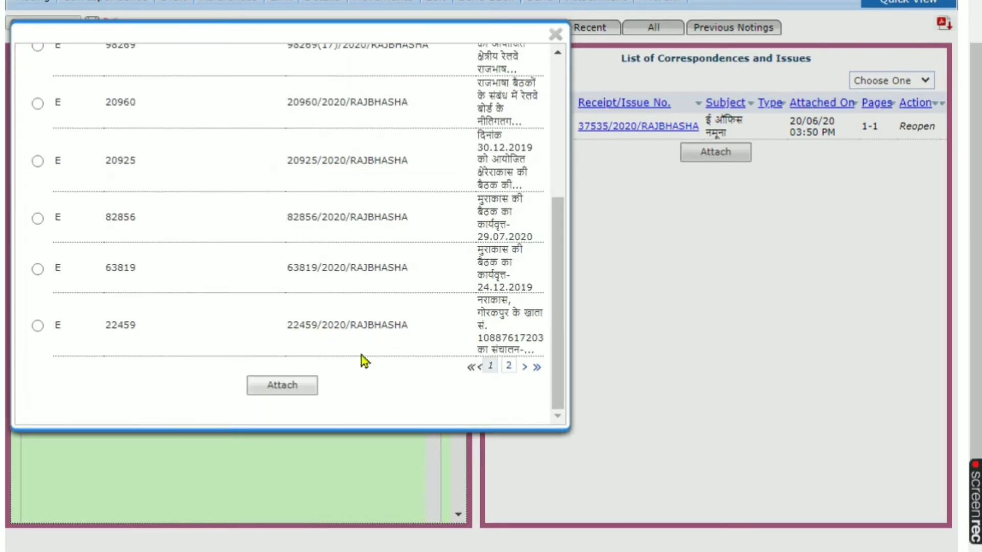
{"action": "left_click", "coordinate": [276, 390]}
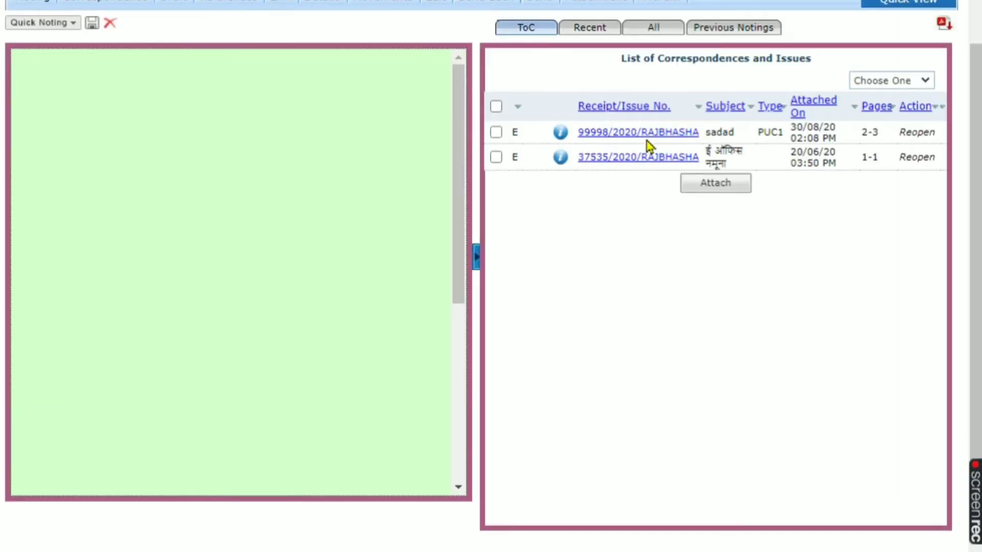
Attach the receipt with subject "aaad" to the file's list of correspondences.
{"action": "left_click", "coordinate": [712, 191]}
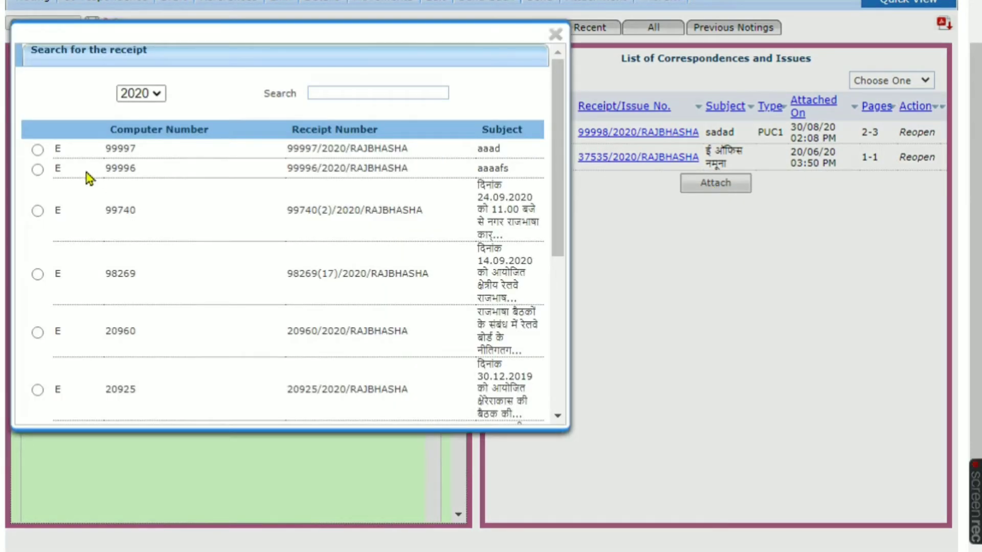
{"action": "left_click", "coordinate": [38, 151]}
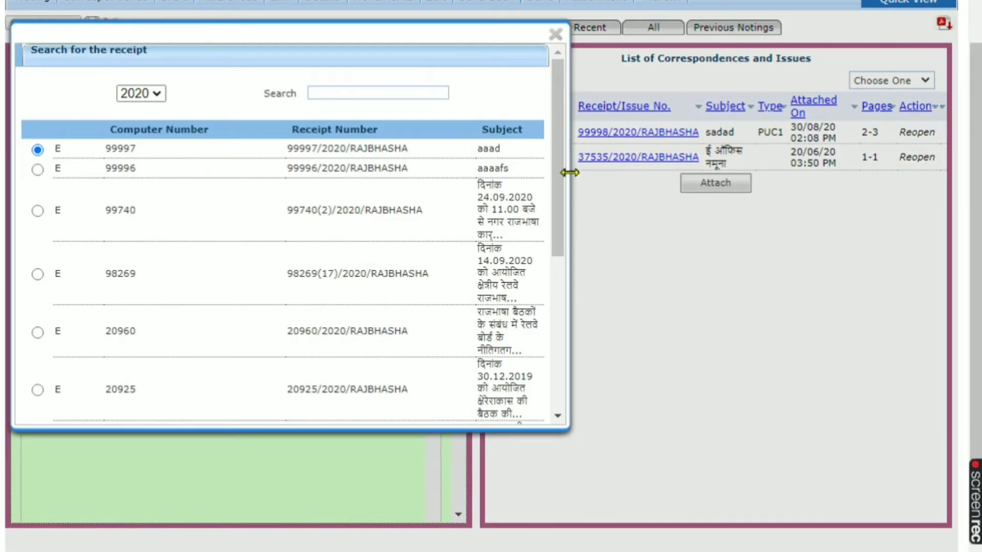
{"action": "left_click_drag", "start_coordinate": [561, 169], "coordinate": [544, 387]}
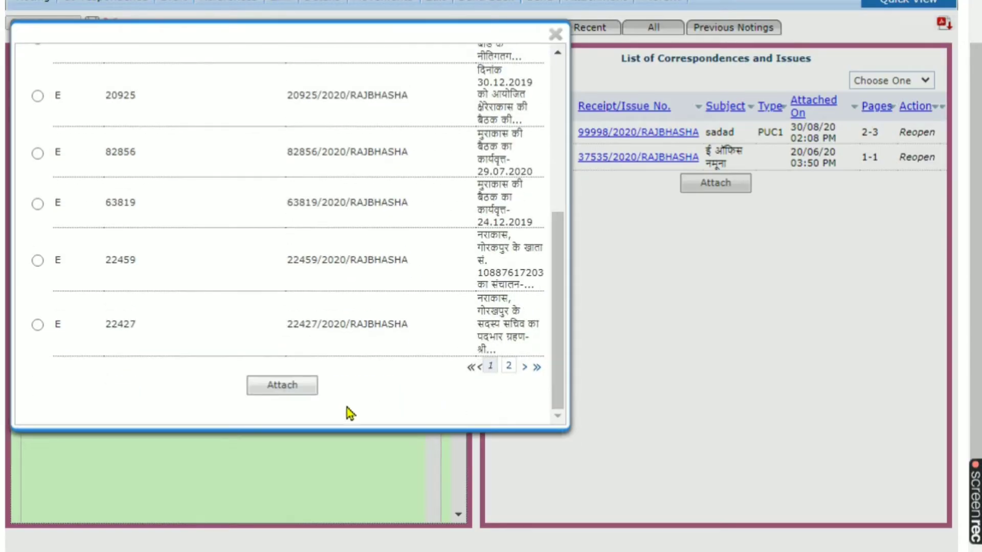
{"action": "left_click", "coordinate": [282, 387]}
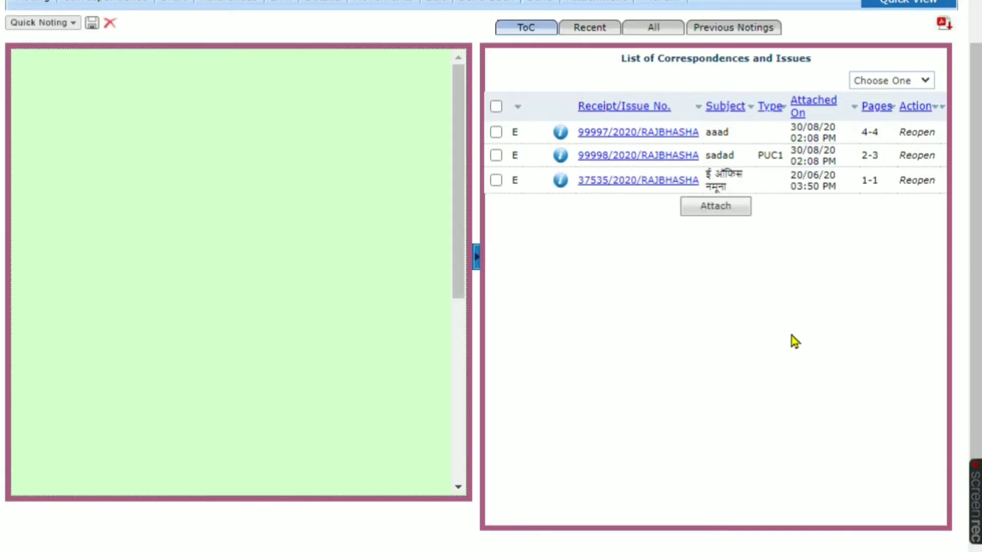
Attach the receipt with subject "aaaafs" to the file's list of correspondences.
{"action": "left_click", "coordinate": [711, 208]}
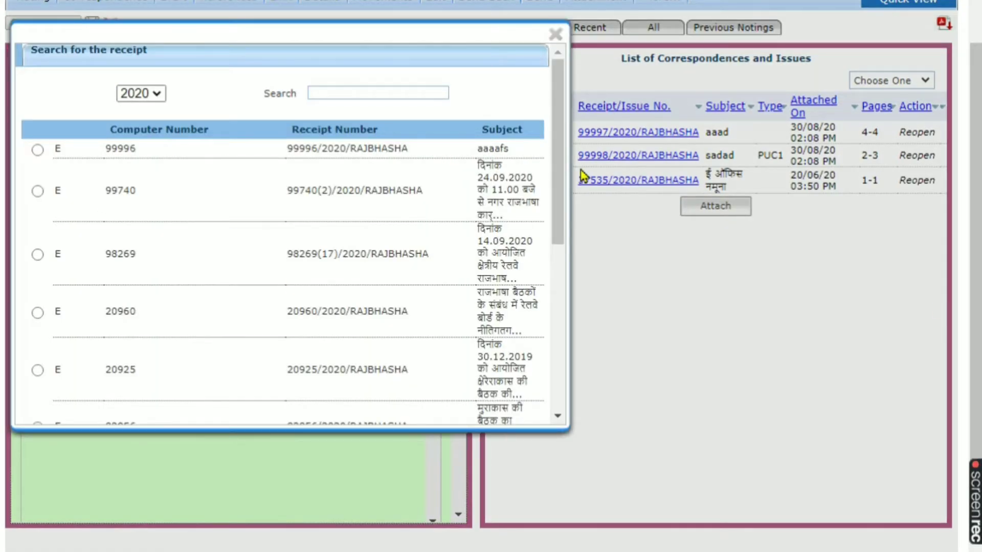
{"action": "left_click", "coordinate": [37, 149]}
{"action": "left_click_drag", "start_coordinate": [558, 195], "coordinate": [577, 420]}
{"action": "left_click", "coordinate": [287, 391]}
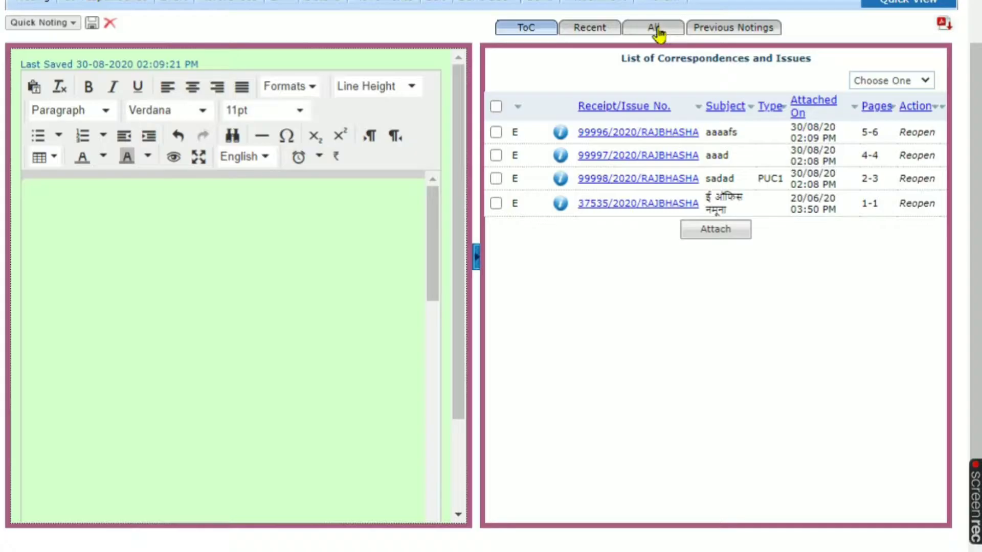
Display all attached correspondence as one document and browse its pages back to page 1.
{"action": "left_click", "coordinate": [655, 32]}
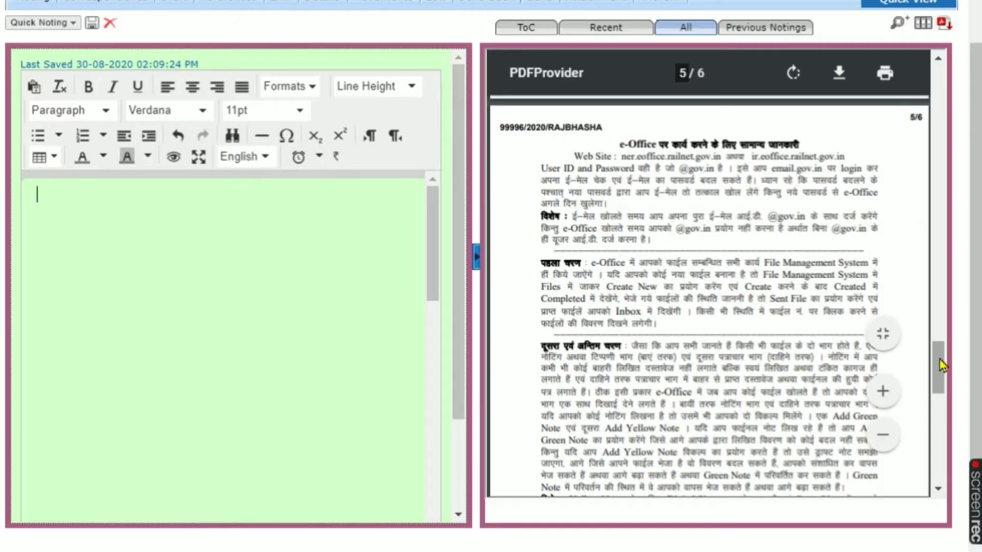
{"action": "left_click_drag", "start_coordinate": [939, 368], "coordinate": [981, 75]}
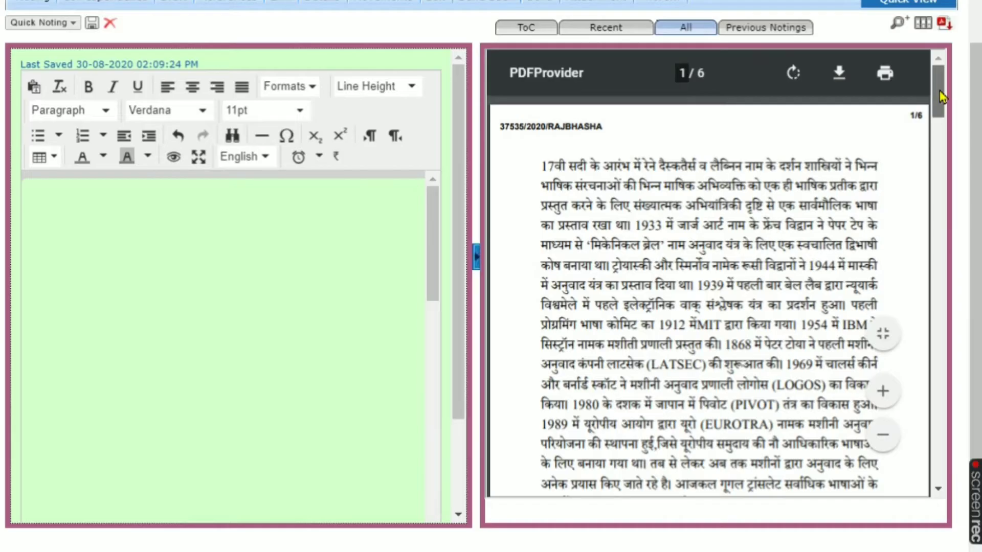
{"action": "left_click_drag", "start_coordinate": [940, 96], "coordinate": [939, 61]}
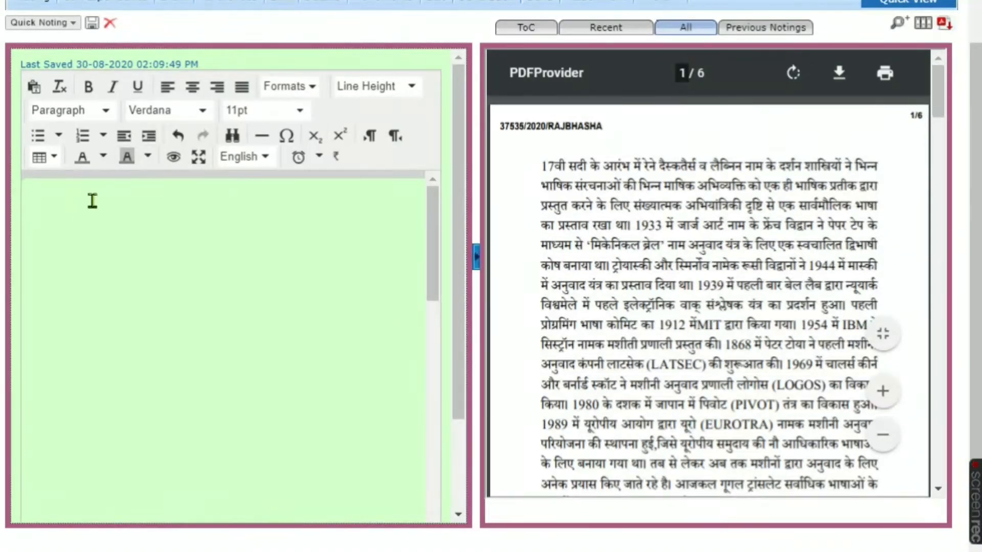
Begin the green note with "कृपया पृ/4 पर दी गई सूचना के संदर्भ में", with correspondence page 4 in view.
{"action": "left_click", "coordinate": [48, 204]}
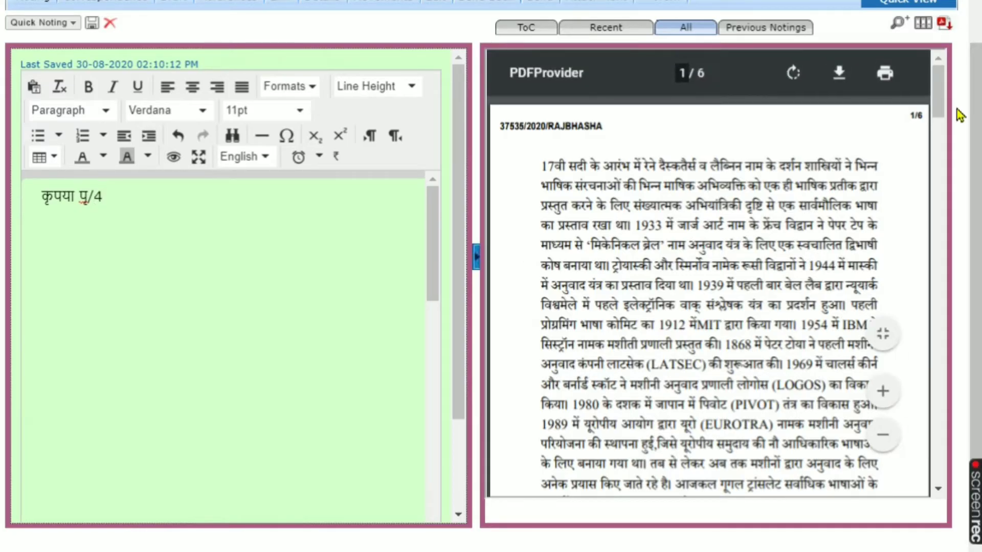
{"action": "left_click_drag", "start_coordinate": [940, 99], "coordinate": [977, 296]}
{"action": "scroll", "coordinate": [978, 284], "scroll_direction": "down", "scroll_amount": 3}
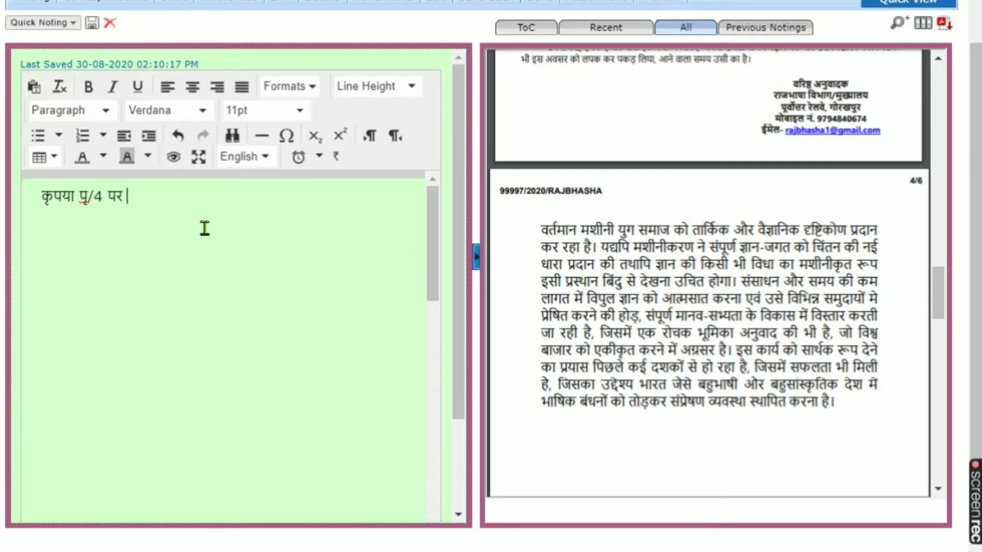
{"action": "type", "text": "ी गई सूचना"}
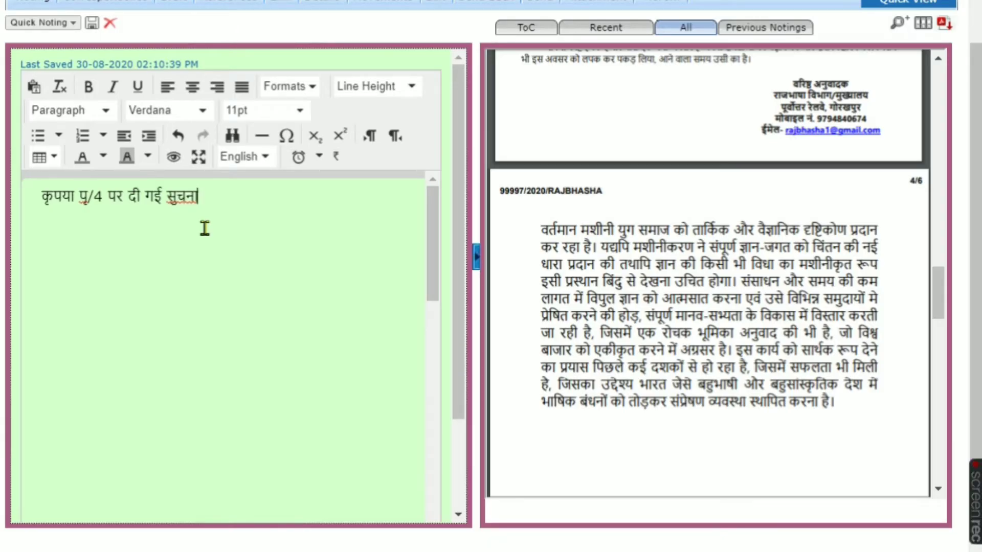
{"action": "left_click", "coordinate": [180, 197]}
{"action": "key", "text": "BackSpace"}
{"action": "type", "text": "ू"}
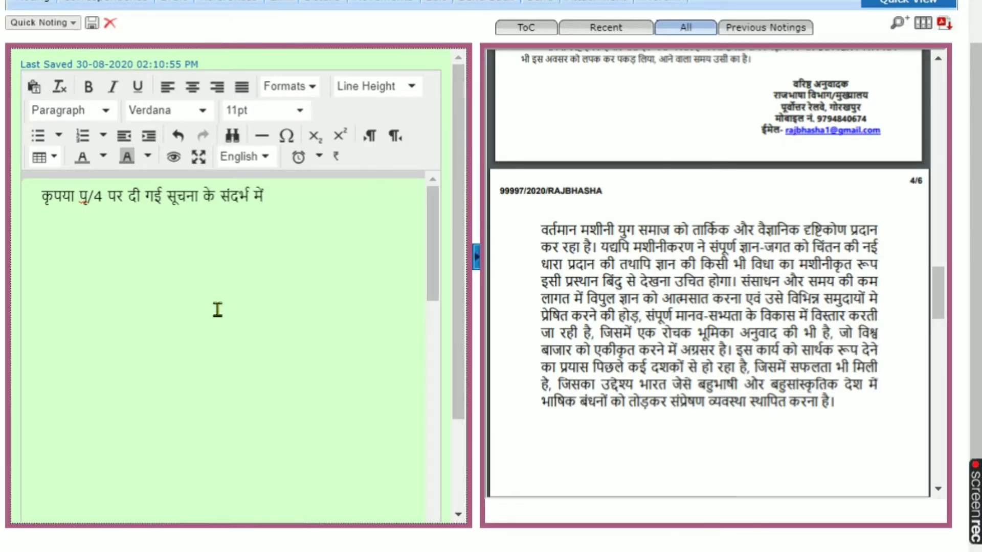
Bring correspondence page 2 into view and continue the note with "पृ/2 पर बने लेख के अनुसार".
{"action": "mouse_move", "coordinate": [592, 99]}
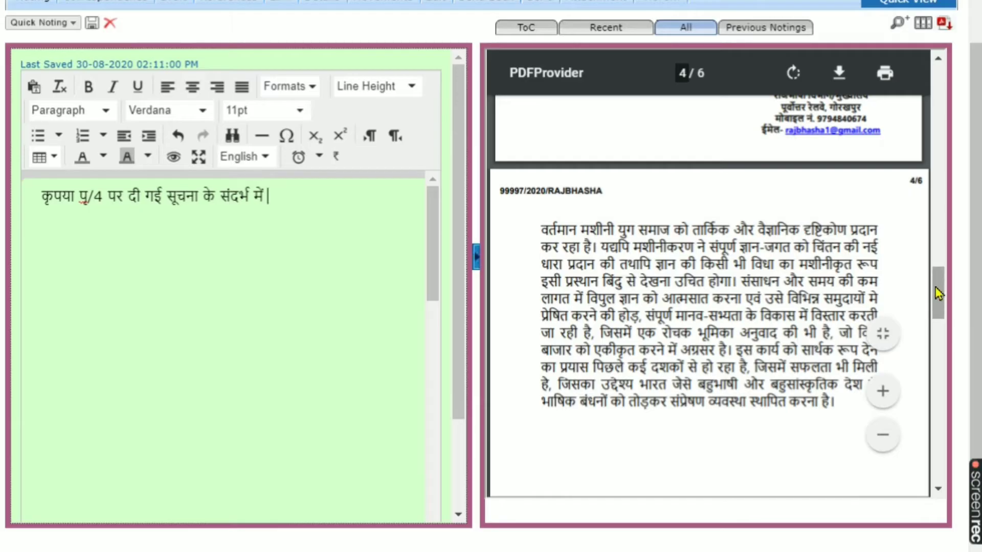
{"action": "left_click_drag", "start_coordinate": [935, 292], "coordinate": [958, 146]}
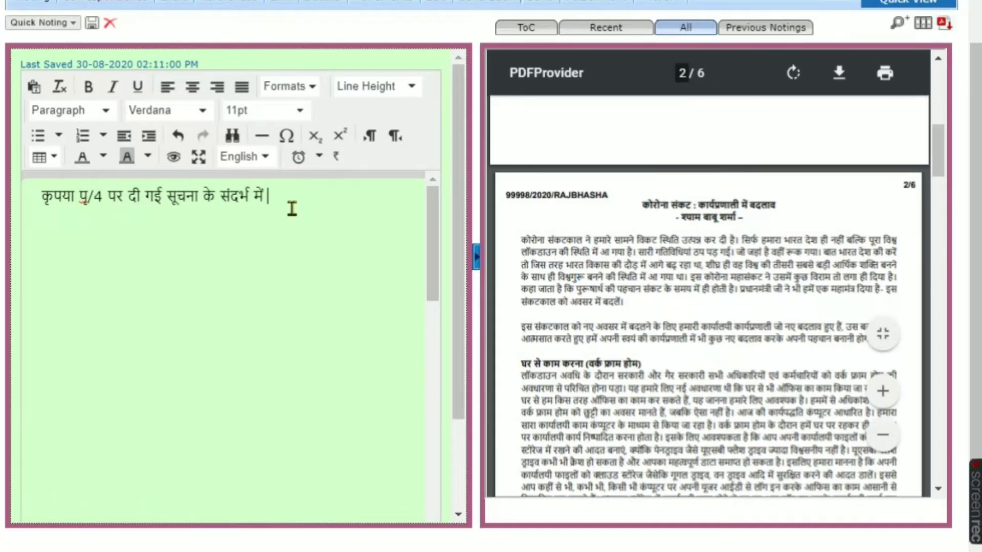
{"action": "type", "text": "पृ/2 पर ब"}
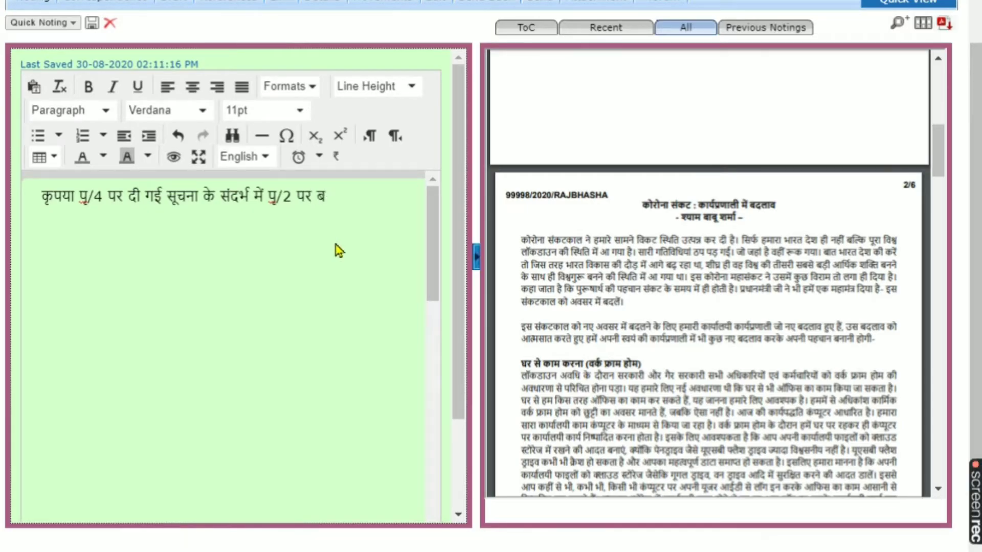
{"action": "type", "text": "ने लेख"}
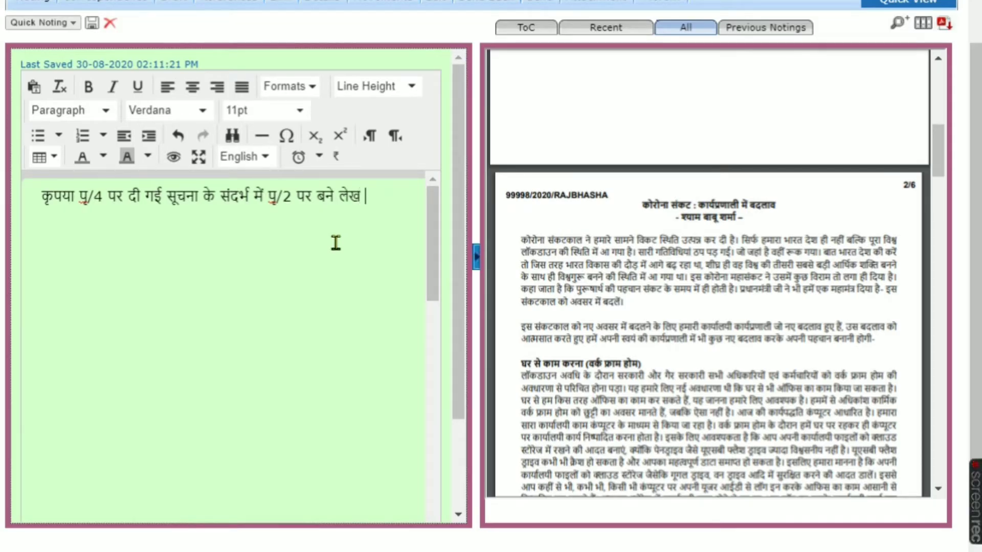
{"action": "type", "text": " के अ"}
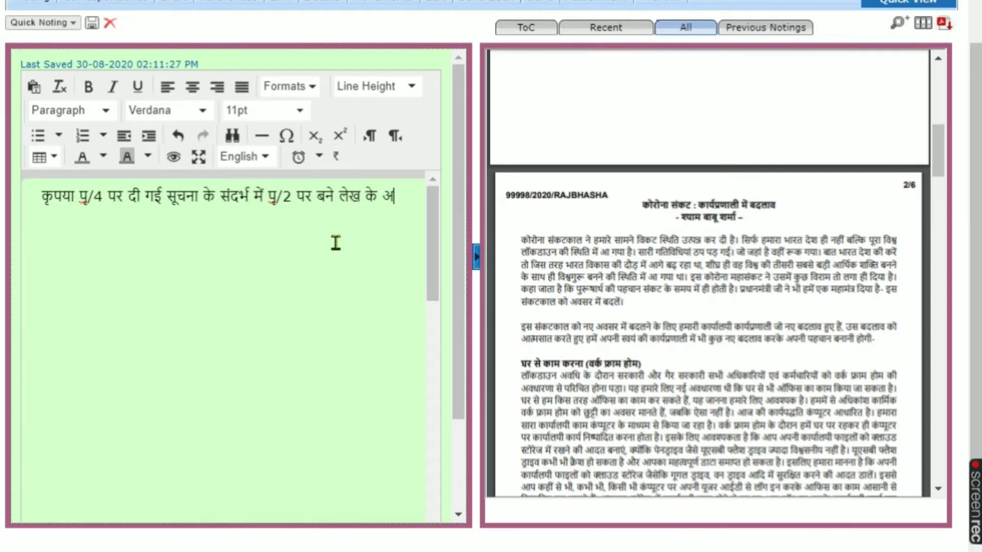
{"action": "type", "text": "नुस"}
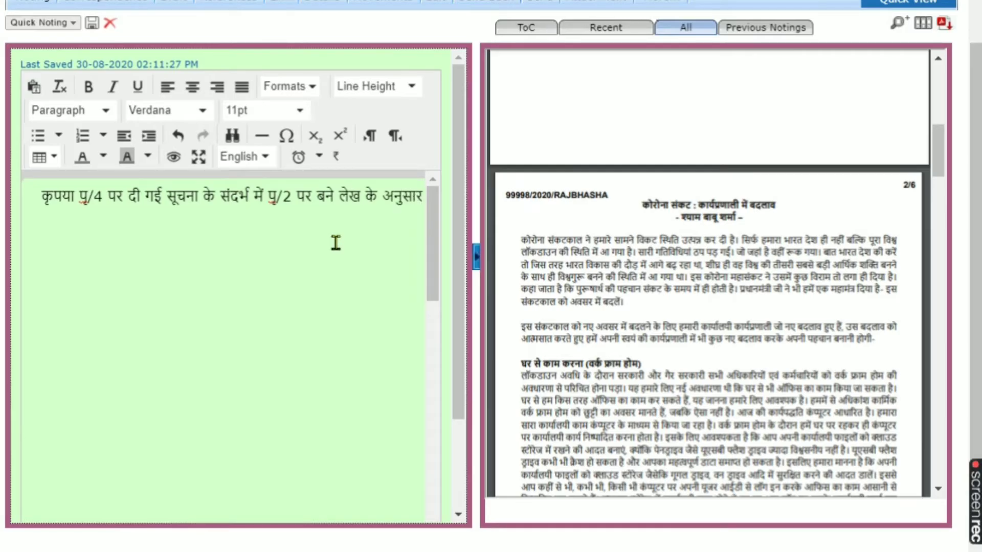
{"action": "type", "text": "ार "}
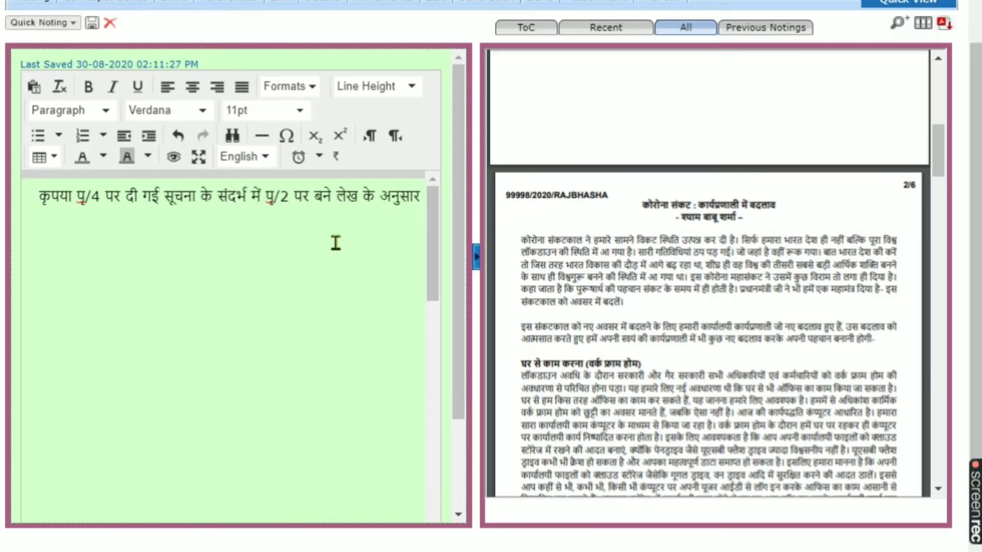
Bring correspondence page 6 into view and continue the note with "पृ/6 पर".
{"action": "type", "text": "पु/"}
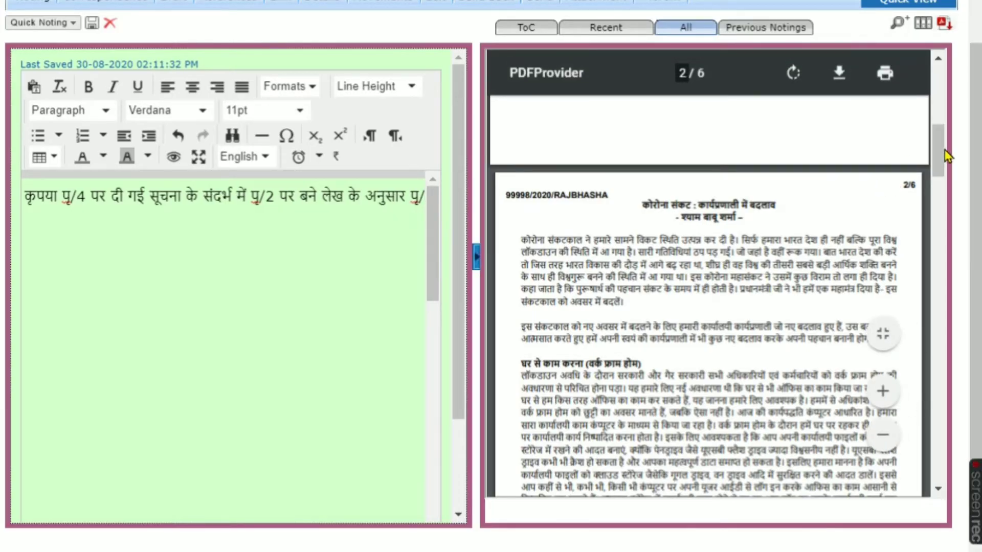
{"action": "left_click_drag", "start_coordinate": [942, 148], "coordinate": [930, 422]}
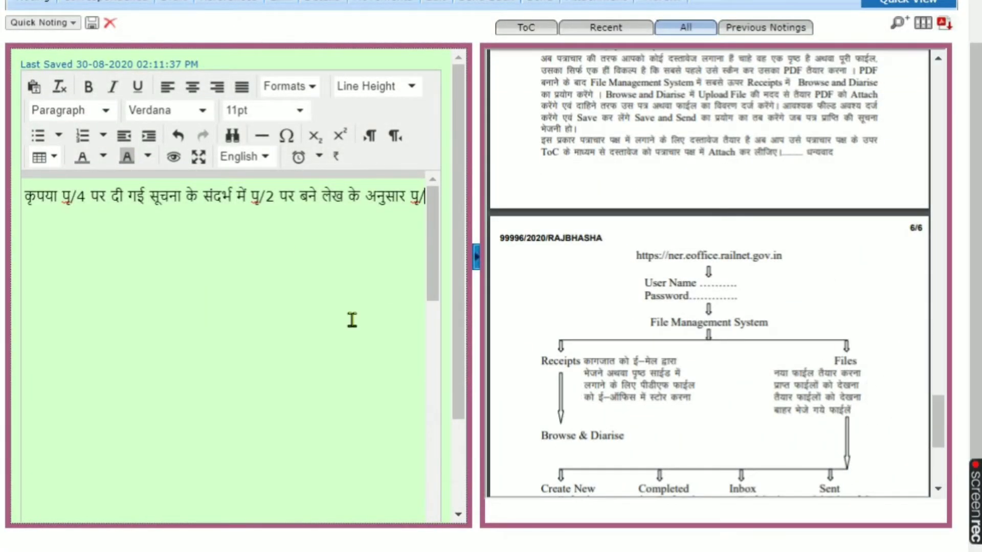
{"action": "type", "text": "6"}
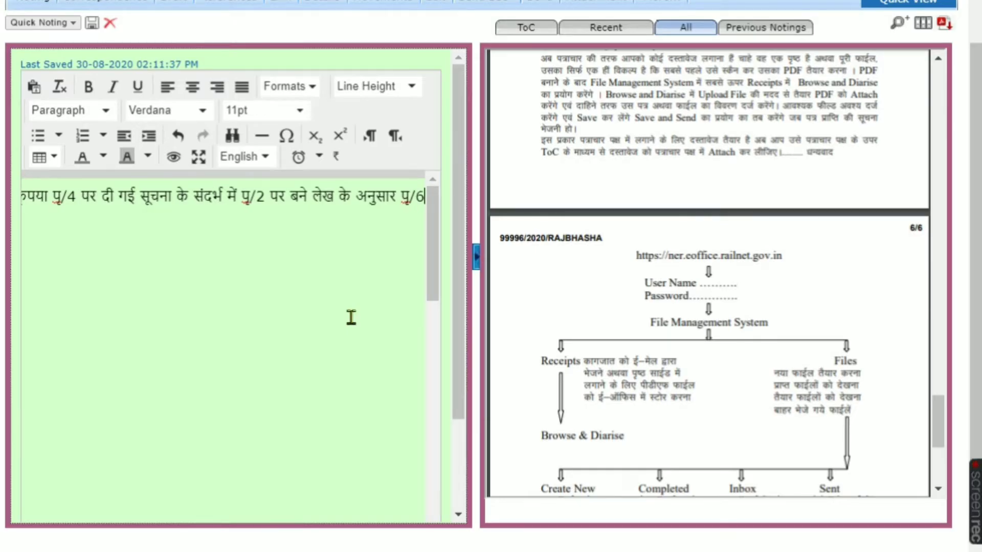
{"action": "type", "text": " पर"}
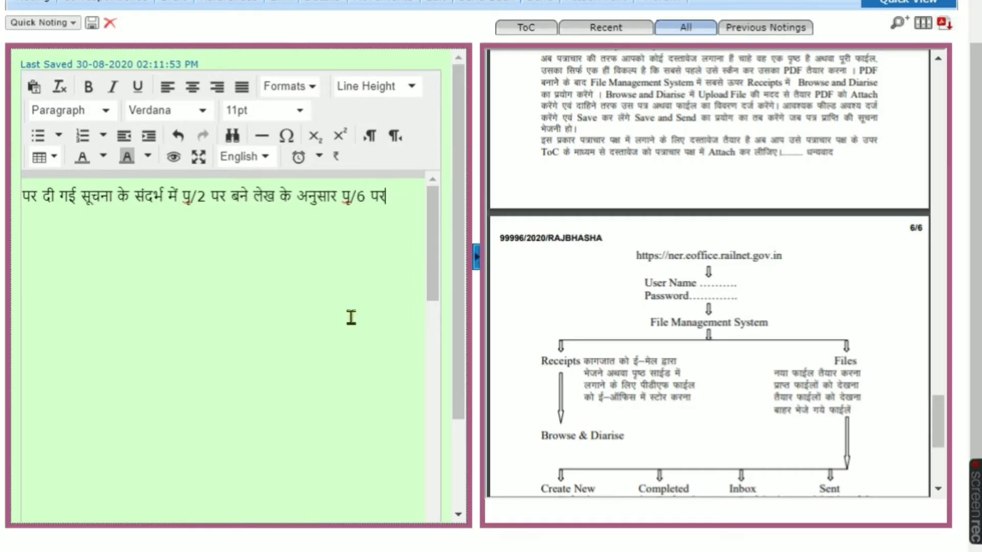
Finish the note sentence with "अपना आख्या देने का कष्ट करें".
{"action": "type", "text": " अप"}
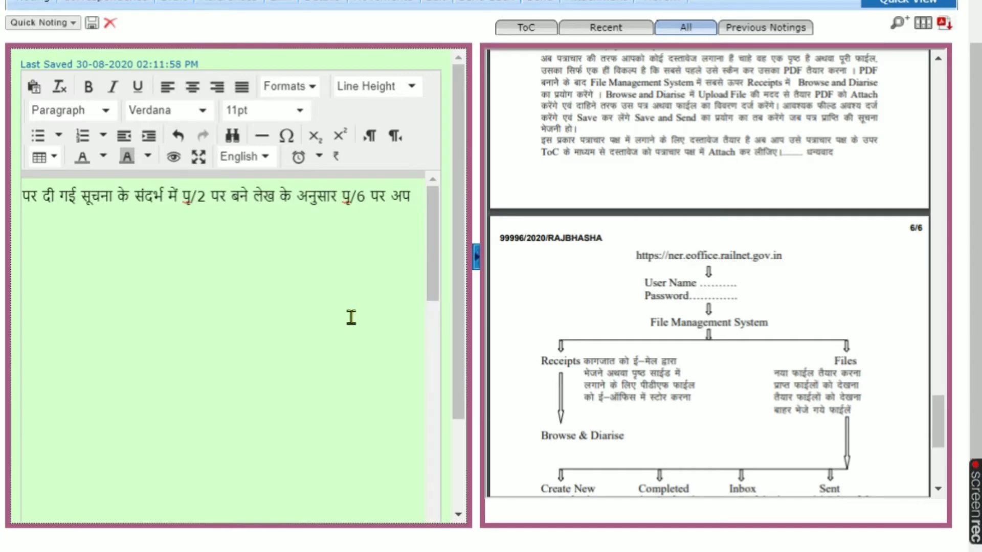
{"action": "type", "text": "ना"}
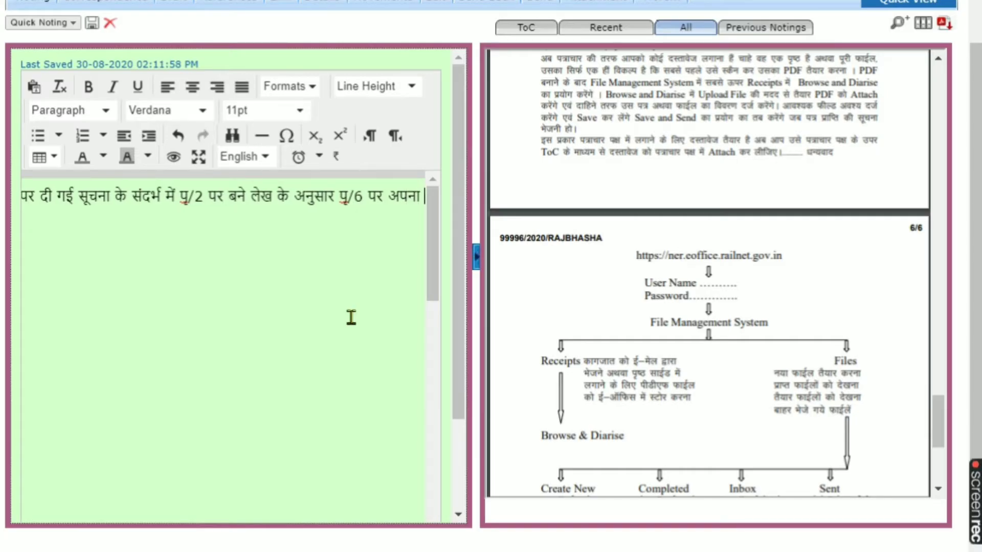
{"action": "type", "text": " आख्या"}
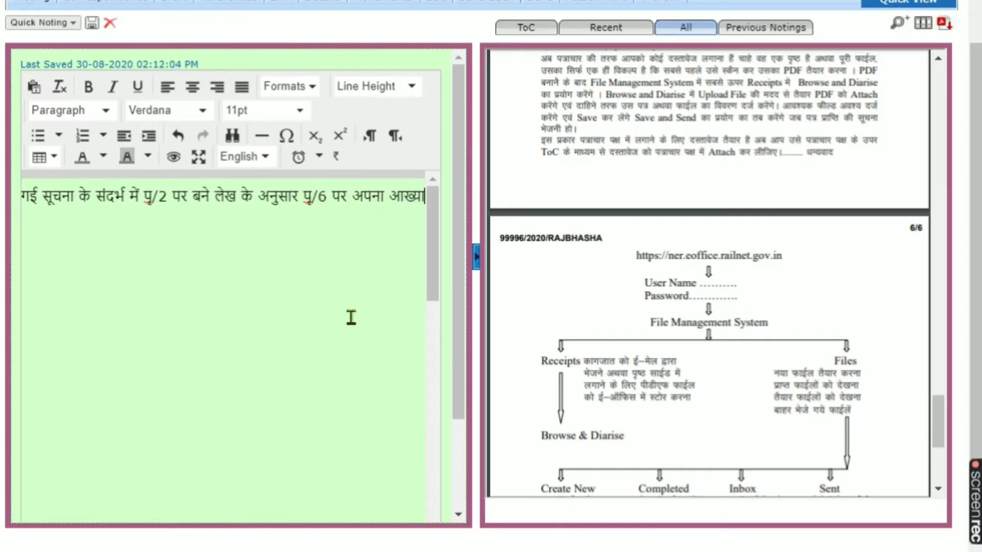
{"action": "type", "text": " दे"}
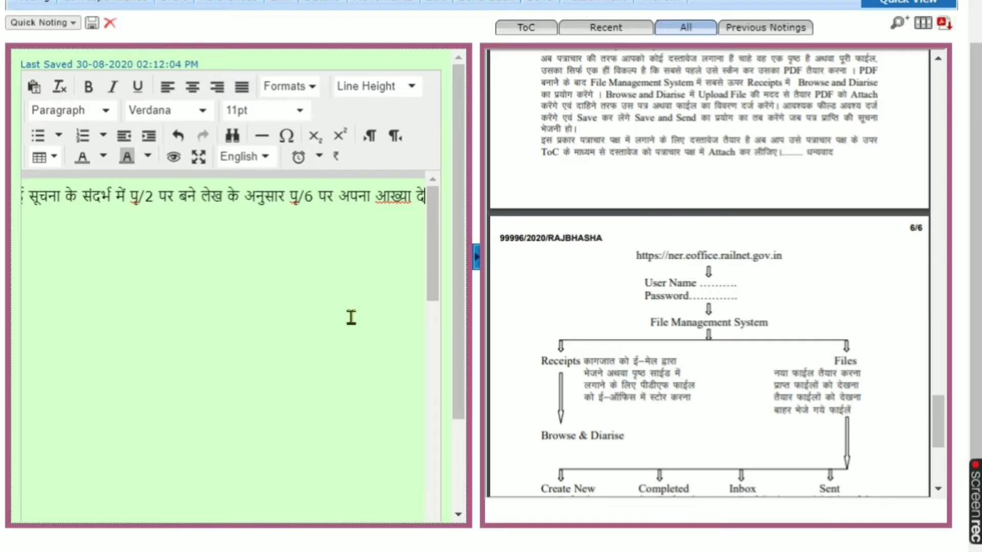
{"action": "type", "text": "ने का कष्ट करें"}
{"action": "key", "text": "Return"}
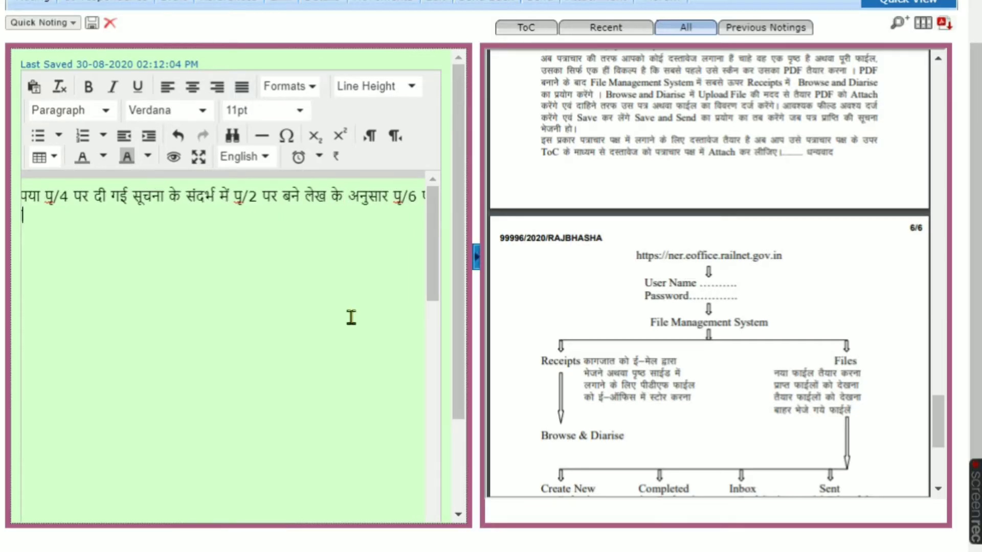
{"action": "type", "text": ":"}
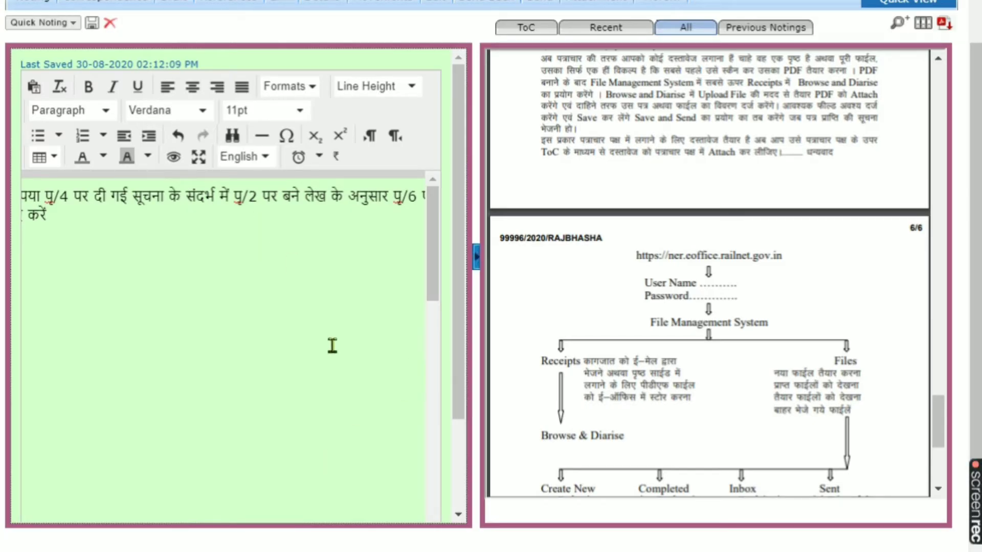
{"action": "left_click", "coordinate": [45, 197]}
{"action": "key", "text": "Home"}
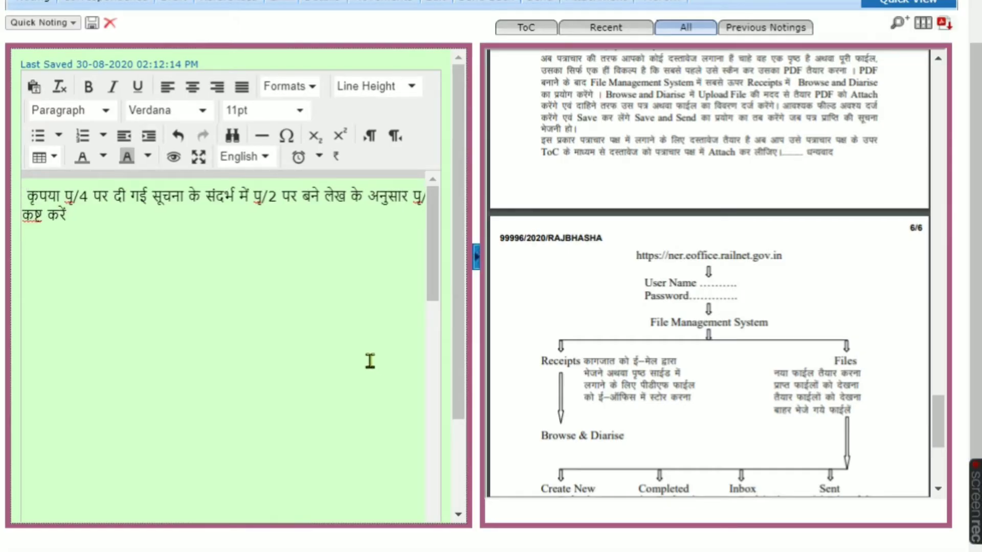
Review the page references पृ/4, पृ/2 and पृ/6 in the note text.
{"action": "key", "text": "ctrl+minus"}
{"action": "key", "text": "ctrl+minus"}
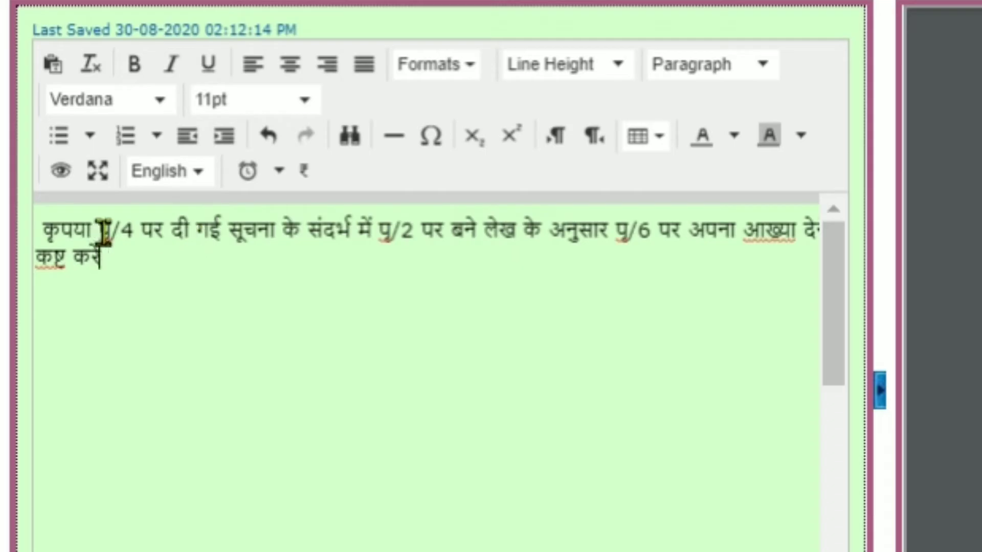
{"action": "left_click_drag", "start_coordinate": [100, 230], "coordinate": [142, 230]}
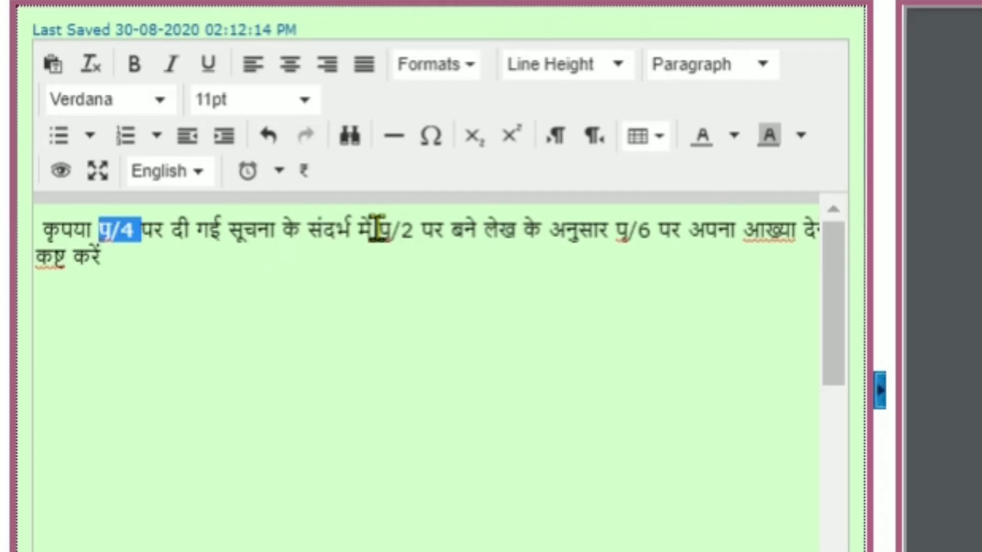
{"action": "left_click_drag", "start_coordinate": [377, 229], "coordinate": [501, 320]}
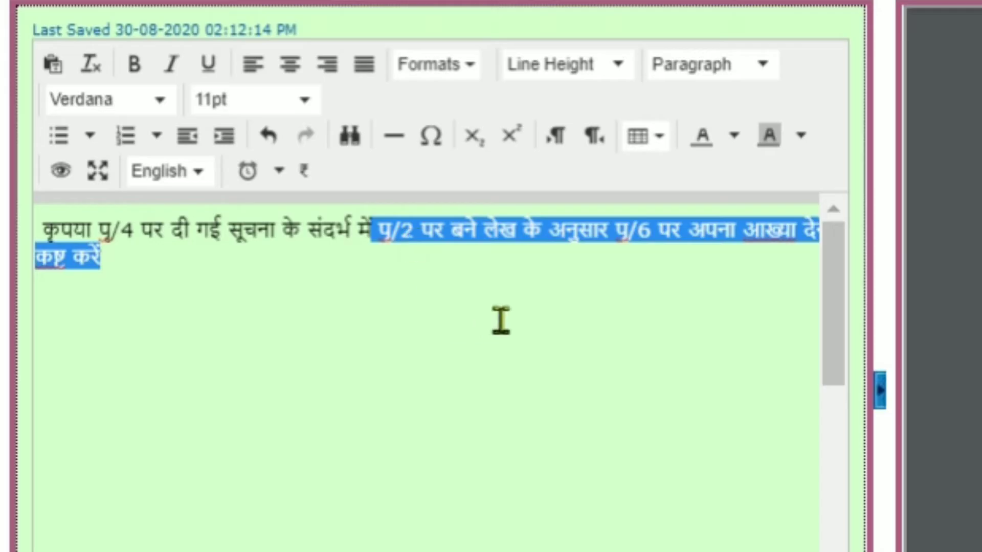
{"action": "left_click", "coordinate": [622, 234]}
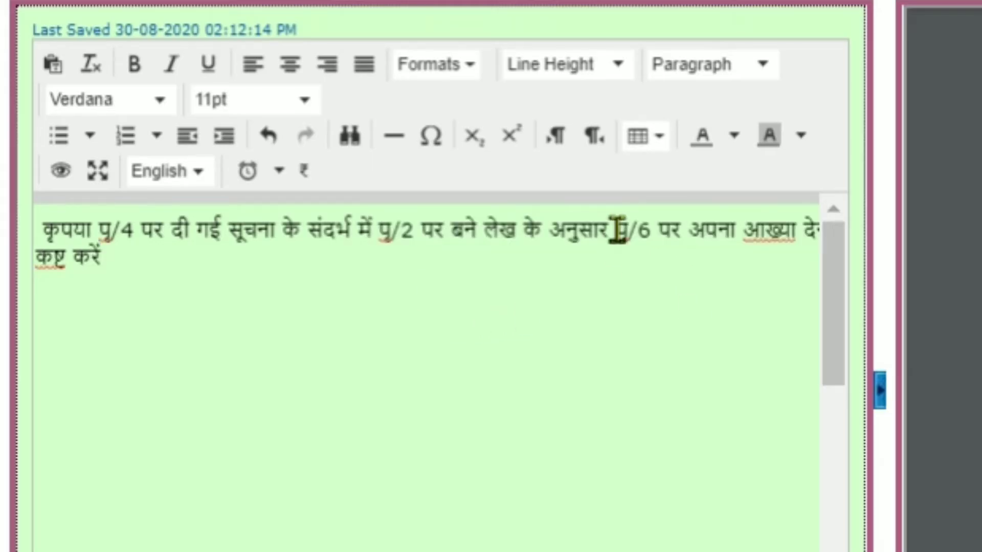
{"action": "left_click_drag", "start_coordinate": [615, 230], "coordinate": [651, 240]}
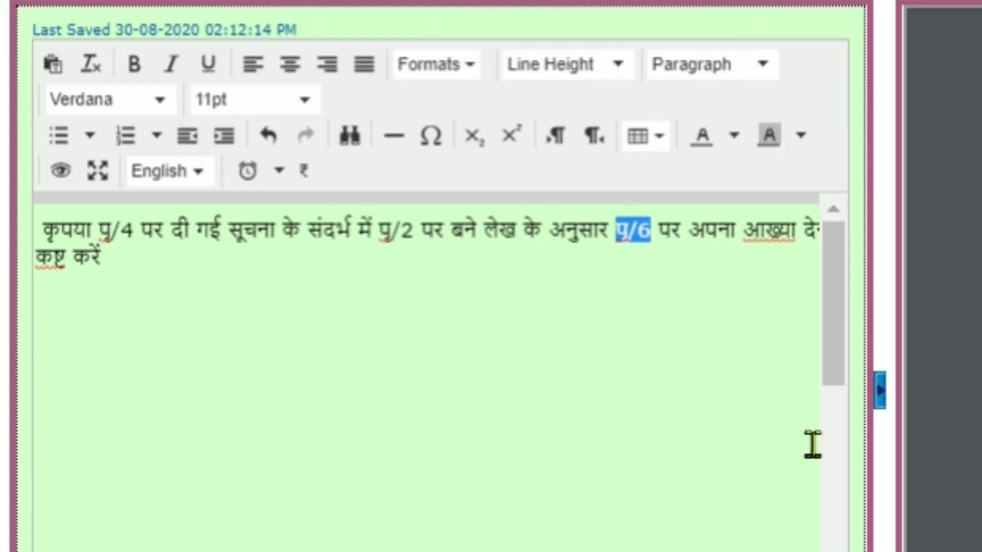
{"action": "left_click", "coordinate": [488, 467]}
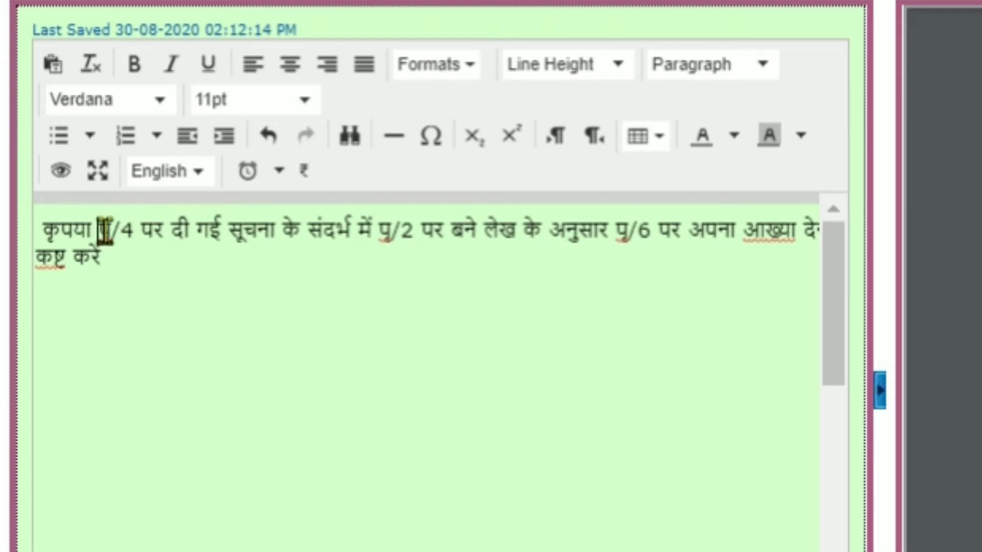
Link the "पृ/4" text in the note to correspondence page 4 with Refer Correspondence.
{"action": "left_click_drag", "start_coordinate": [98, 230], "coordinate": [135, 230]}
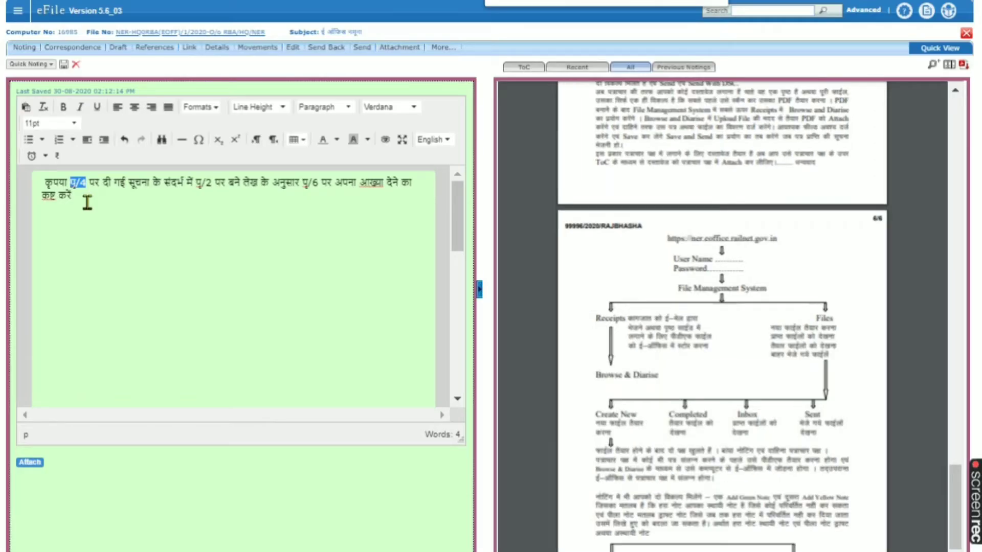
{"action": "key", "text": "ctrl+plus"}
{"action": "key", "text": "ctrl+plus"}
{"action": "key", "text": "ctrl+plus"}
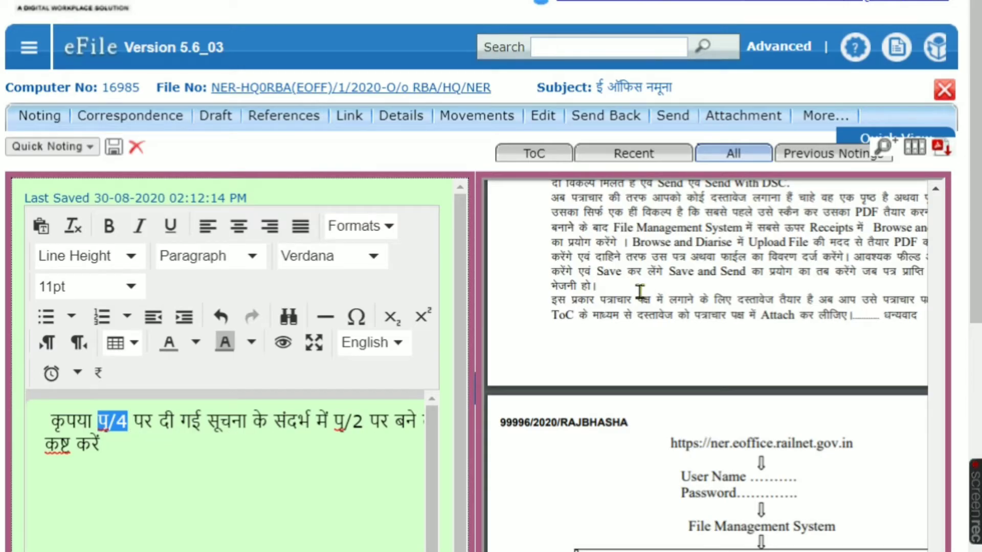
{"action": "mouse_move", "coordinate": [914, 183]}
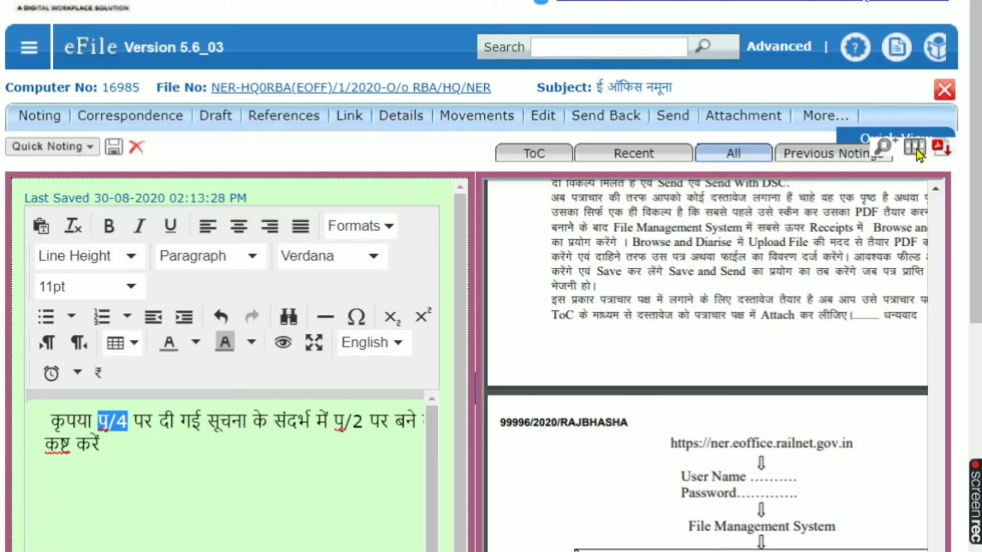
{"action": "left_click", "coordinate": [769, 191]}
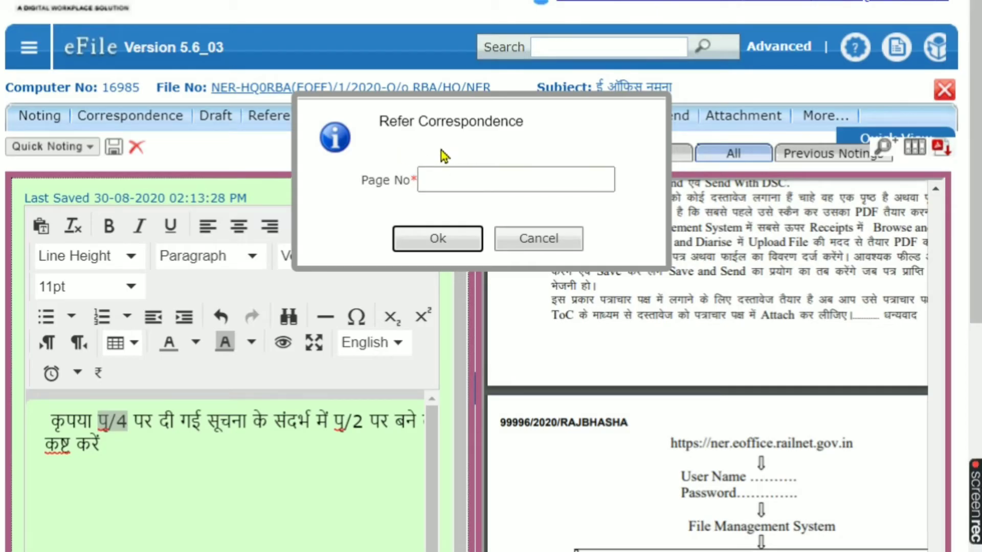
{"action": "left_click", "coordinate": [522, 188]}
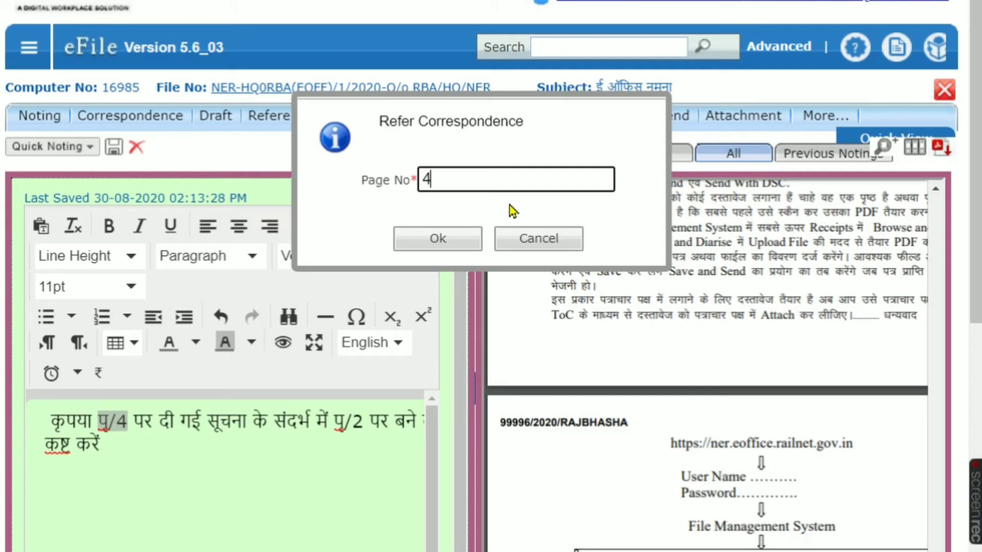
{"action": "left_click", "coordinate": [438, 240]}
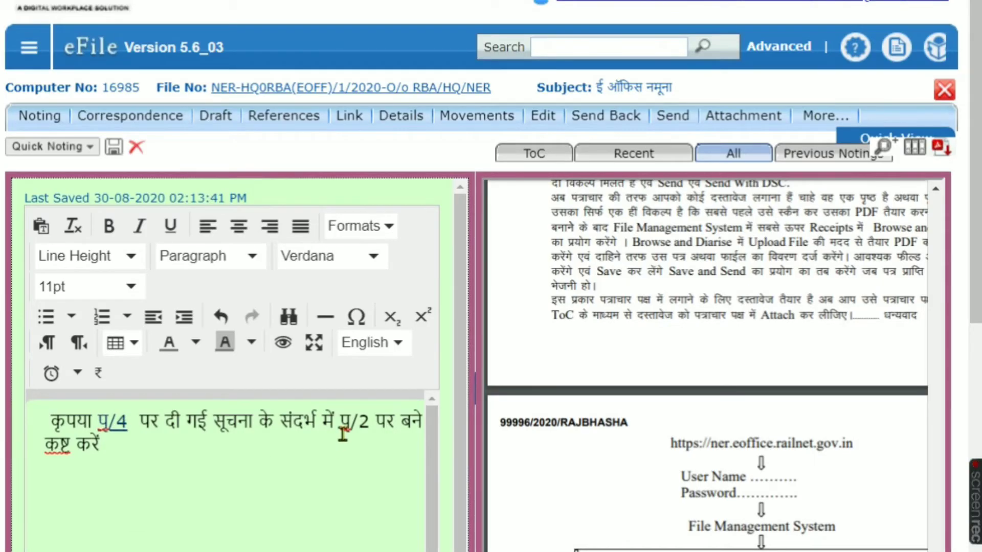
Link the "पृ/2" text in the note to correspondence page 2 with Refer Correspondence.
{"action": "left_click_drag", "start_coordinate": [341, 423], "coordinate": [377, 422]}
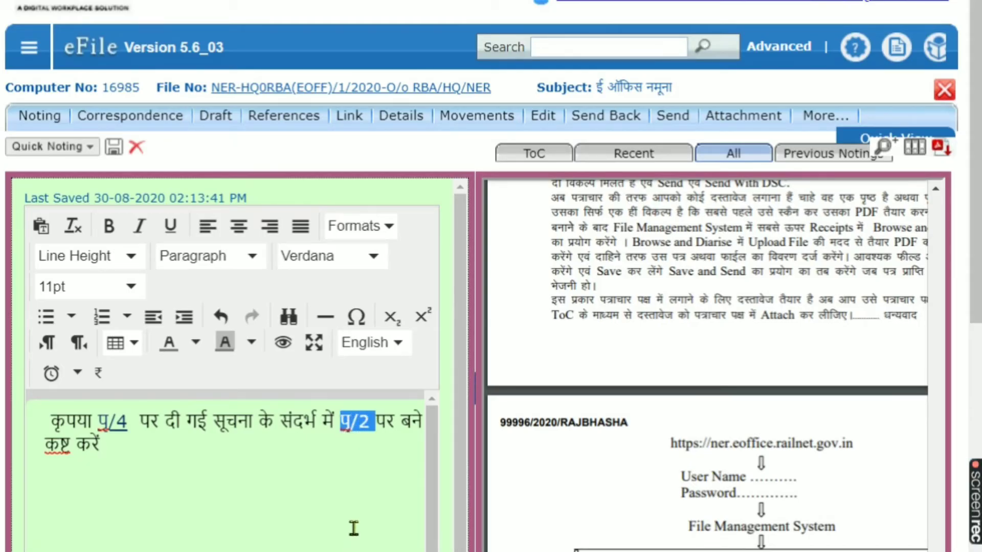
{"action": "left_click", "coordinate": [915, 149]}
{"action": "left_click", "coordinate": [449, 185]}
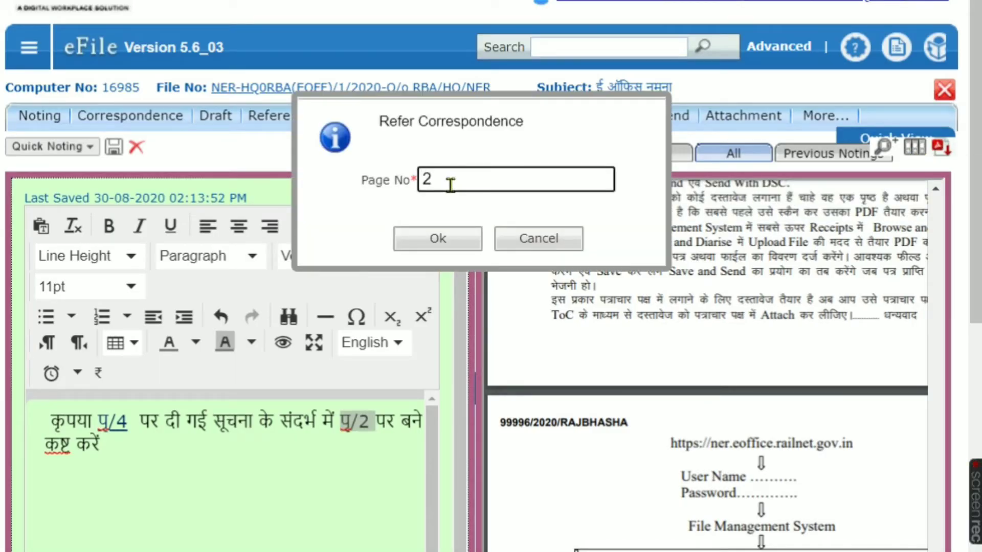
{"action": "left_click", "coordinate": [434, 242]}
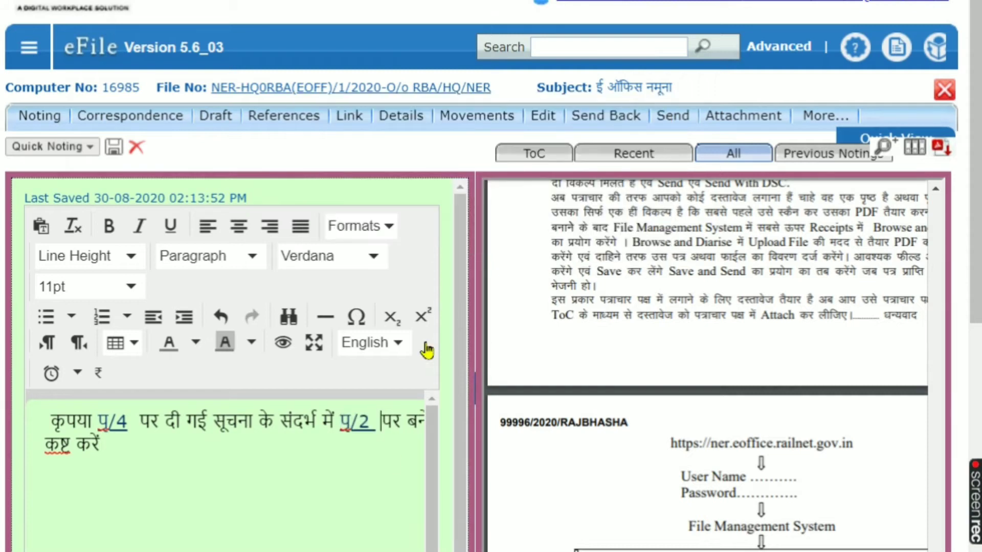
{"action": "left_click", "coordinate": [380, 421]}
Link the "पृ/6" text in the note to correspondence page 6 with Refer Correspondence.
{"action": "key", "text": "ctrl+minus"}
{"action": "key", "text": "ctrl+minus"}
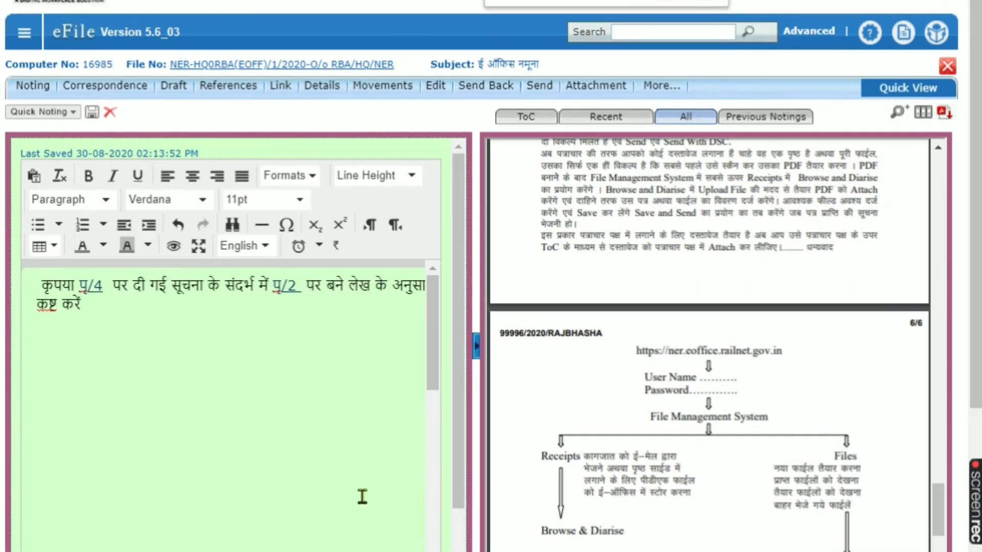
{"action": "key", "text": "ctrl+minus"}
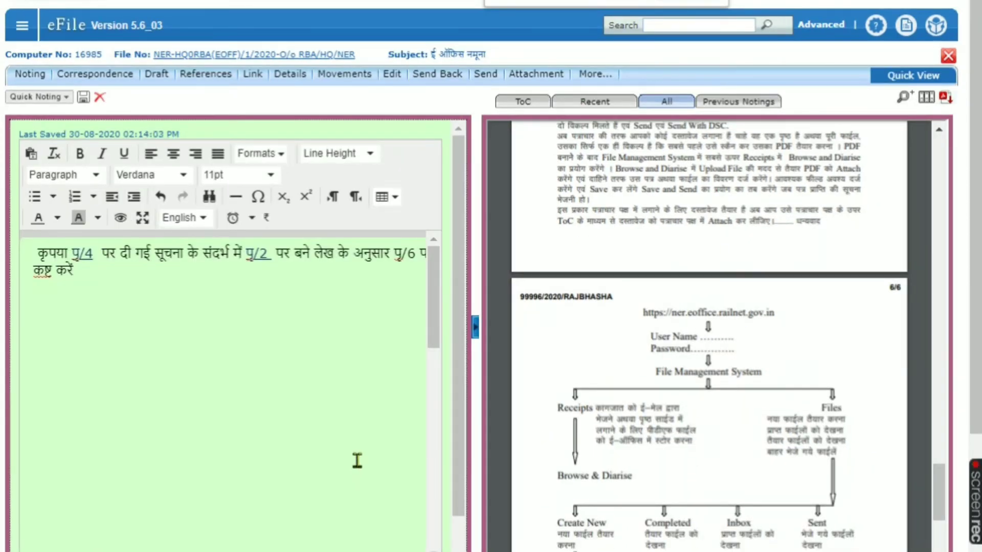
{"action": "double_click", "coordinate": [399, 254]}
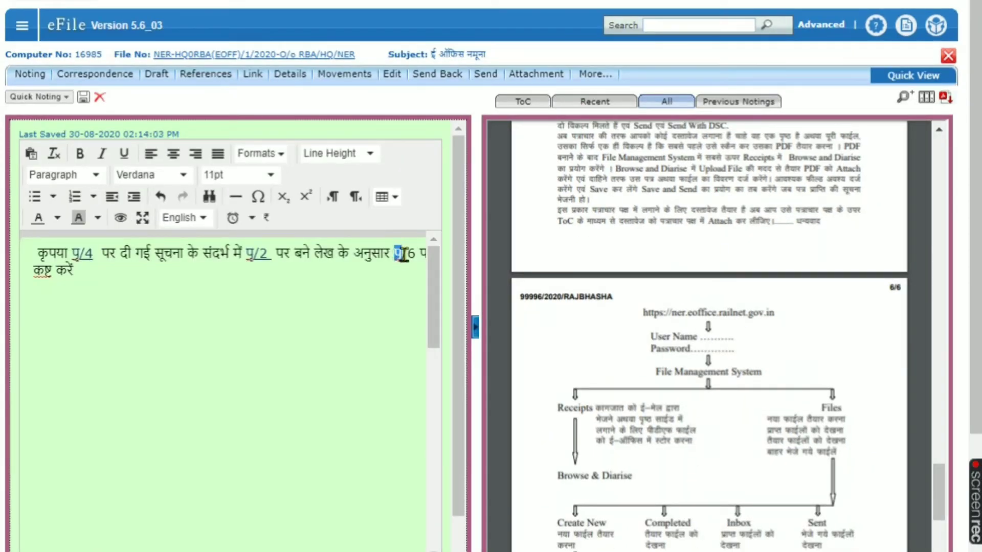
{"action": "left_click_drag", "start_coordinate": [409, 254], "coordinate": [329, 255]}
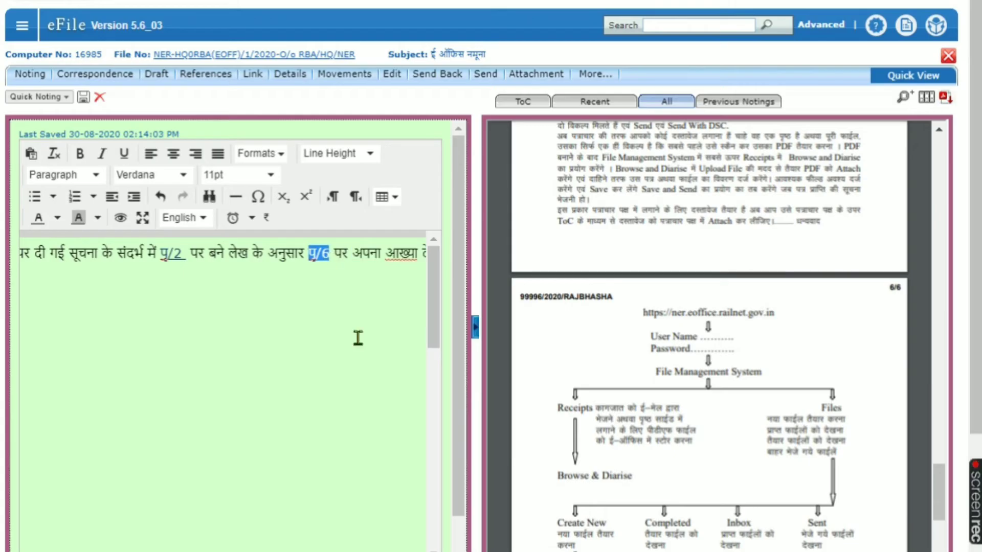
{"action": "left_click", "coordinate": [927, 98]}
{"action": "left_click", "coordinate": [448, 119]}
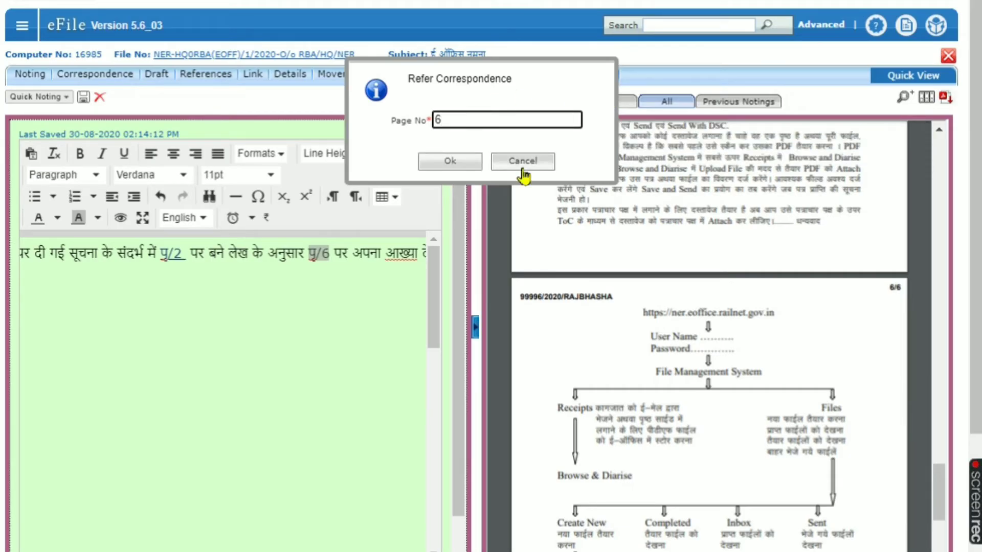
{"action": "left_click", "coordinate": [450, 162]}
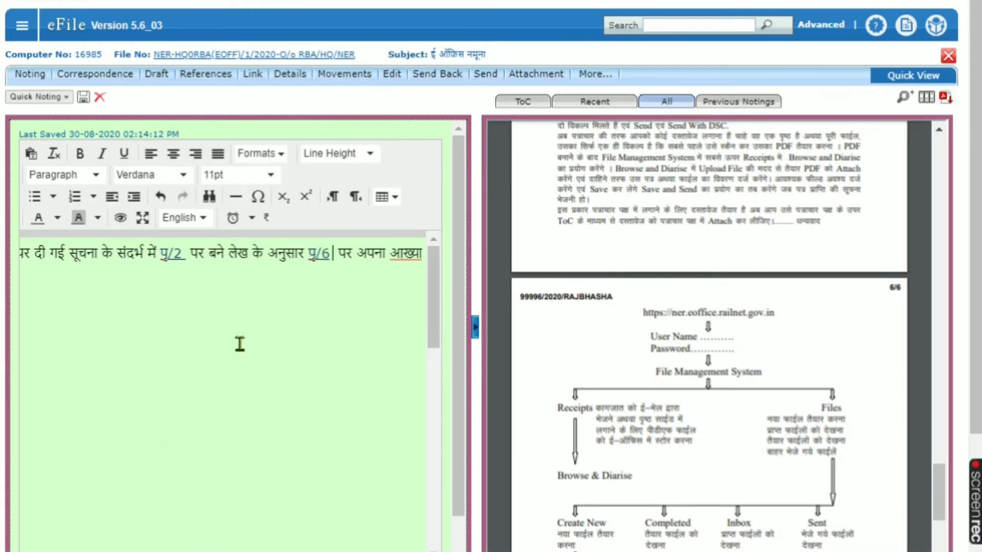
Check the finished note text and its linked page references from पृ/4 onward.
{"action": "key", "text": "ctrl+minus"}
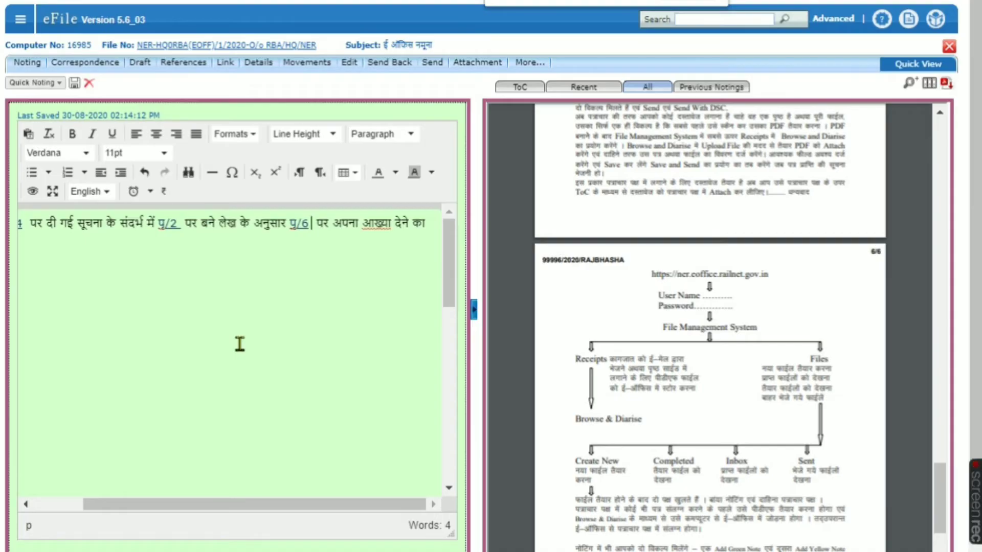
{"action": "key", "text": "ctrl+minus"}
{"action": "key", "text": "ctrl+plus"}
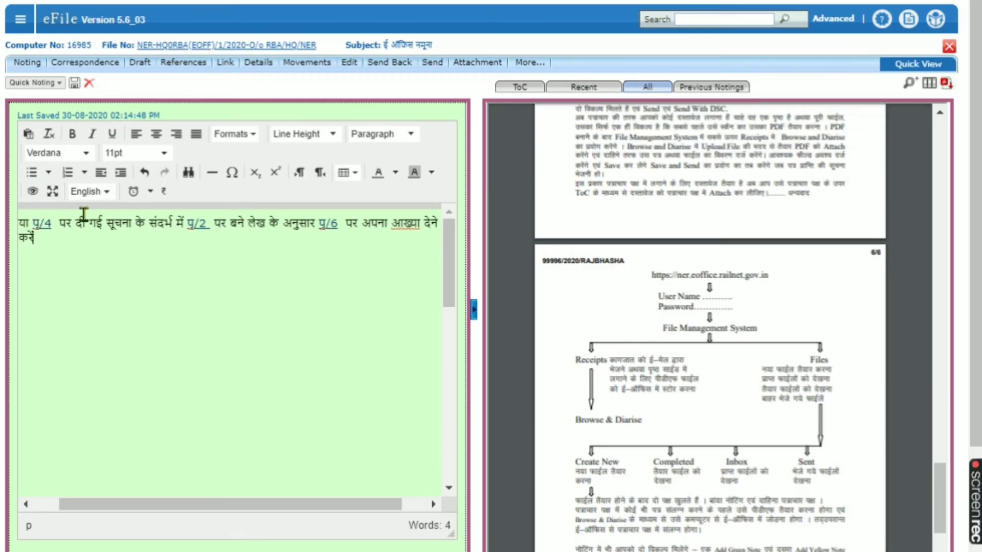
{"action": "left_click", "coordinate": [36, 224]}
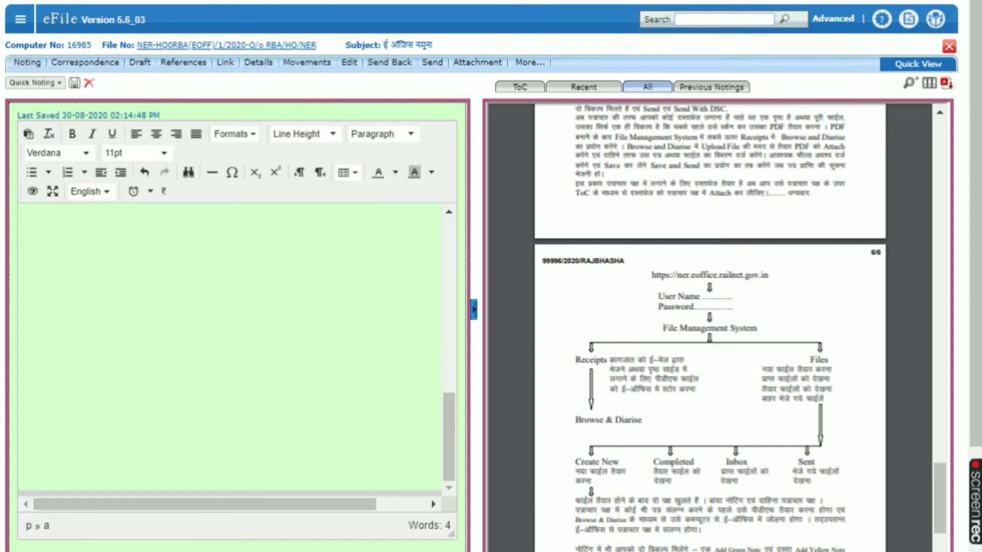
{"action": "scroll", "coordinate": [401, 416], "scroll_direction": "up", "scroll_amount": 5}
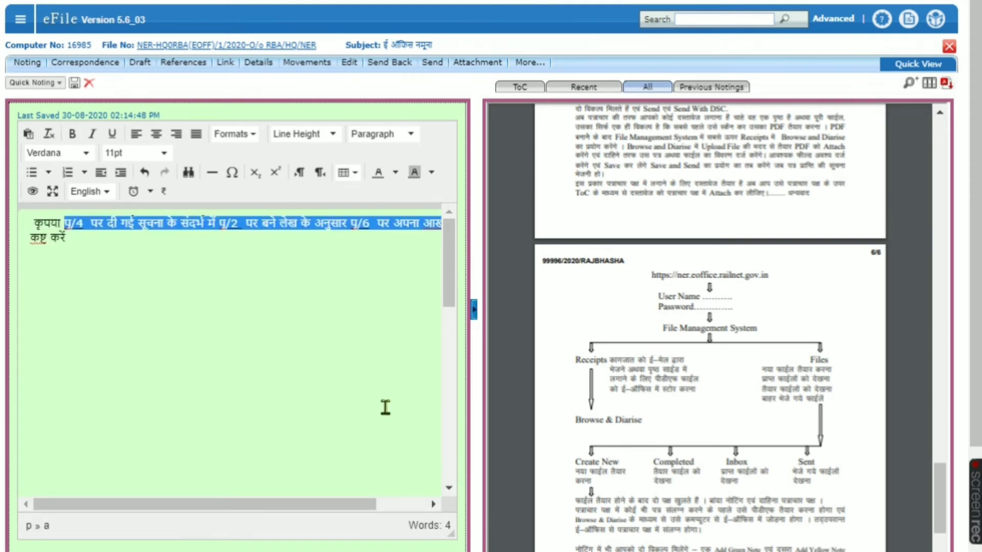
{"action": "left_click", "coordinate": [77, 235]}
{"action": "left_click_drag", "start_coordinate": [64, 223], "coordinate": [81, 221]}
{"action": "mouse_move", "coordinate": [930, 65]}
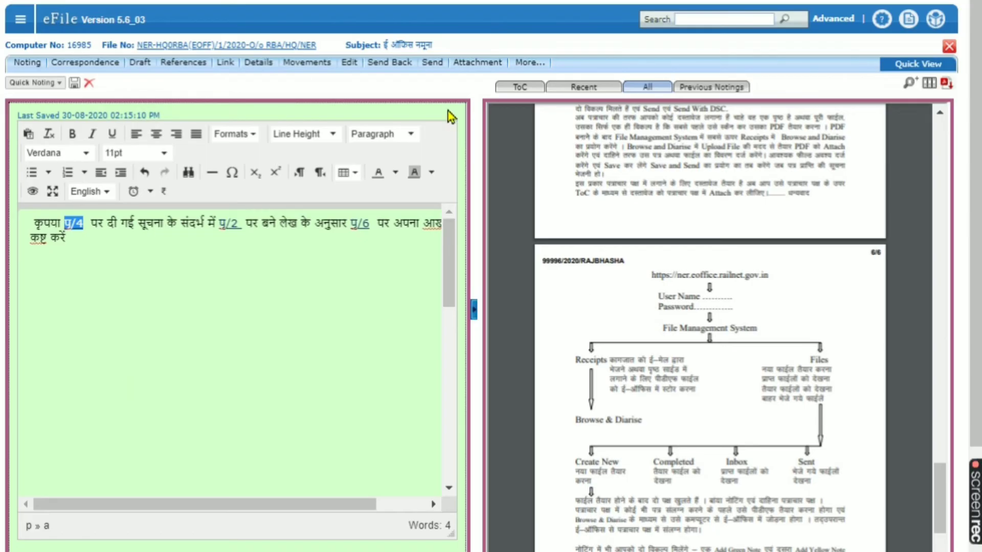
Open the Send form for the file and select the RBA/PERS/HQ/NER officer as the recipient.
{"action": "left_click", "coordinate": [432, 62]}
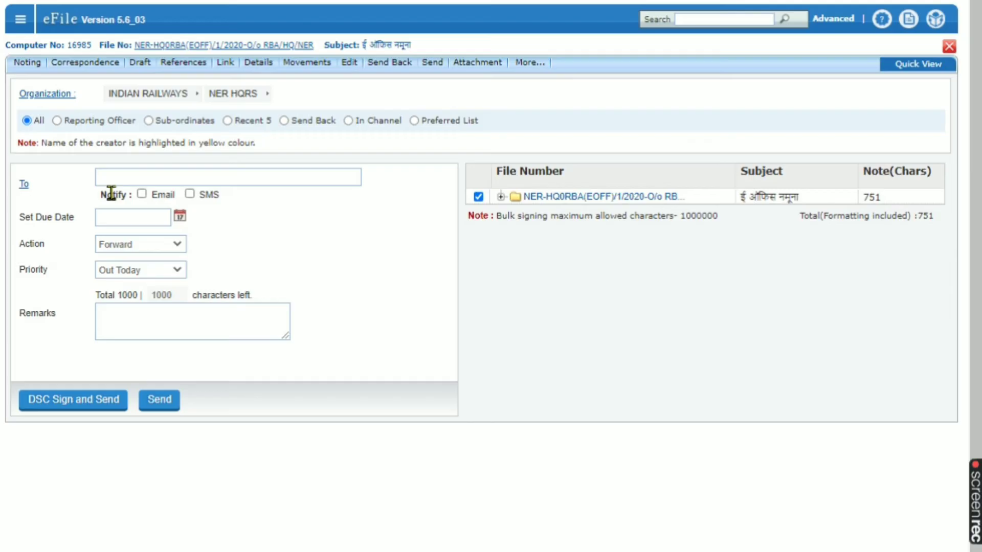
{"action": "left_click", "coordinate": [112, 177]}
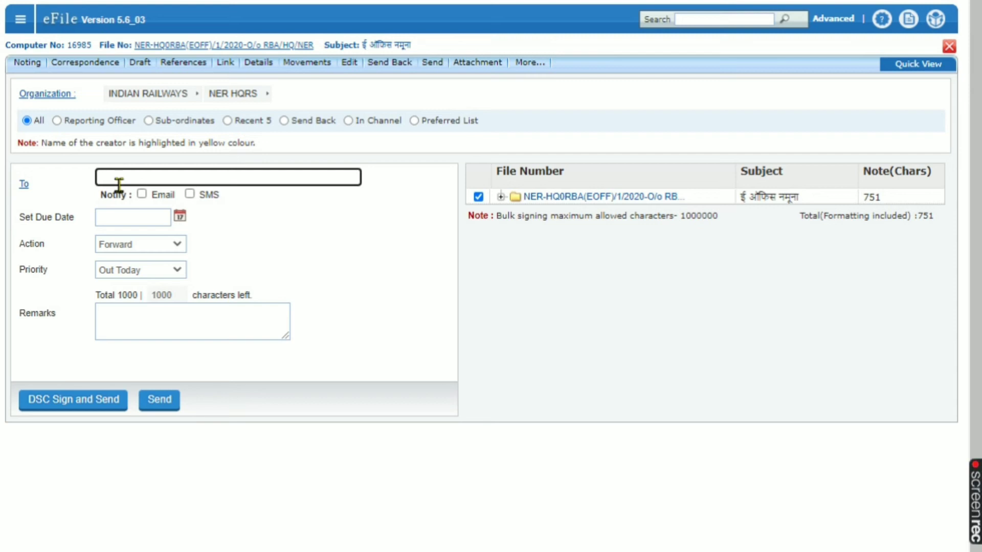
{"action": "type", "text": "dhru"}
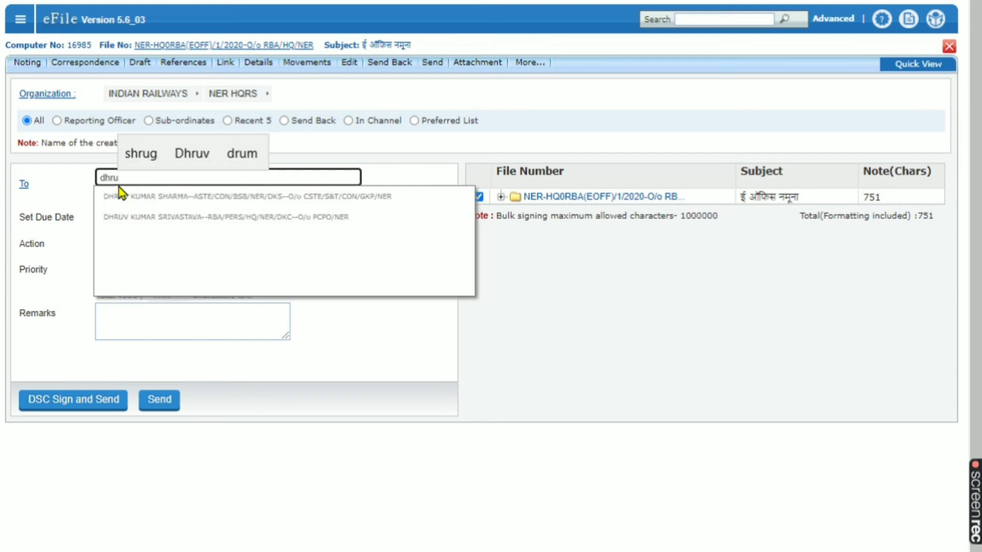
{"action": "left_click", "coordinate": [119, 194]}
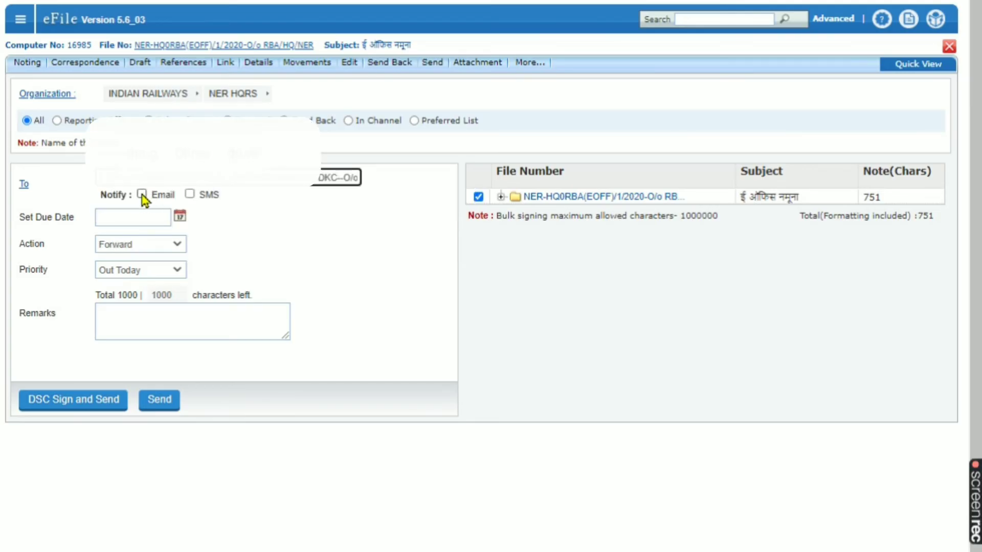
{"action": "left_click", "coordinate": [143, 194]}
{"action": "left_click", "coordinate": [144, 195]}
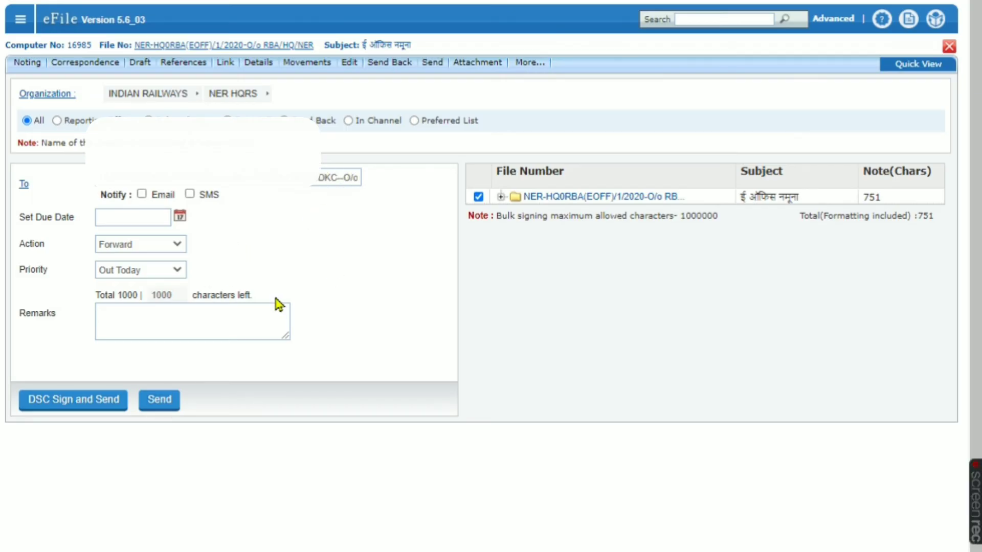
Set the action to For kind perusal and send the file without a digital signature.
{"action": "left_click", "coordinate": [178, 246]}
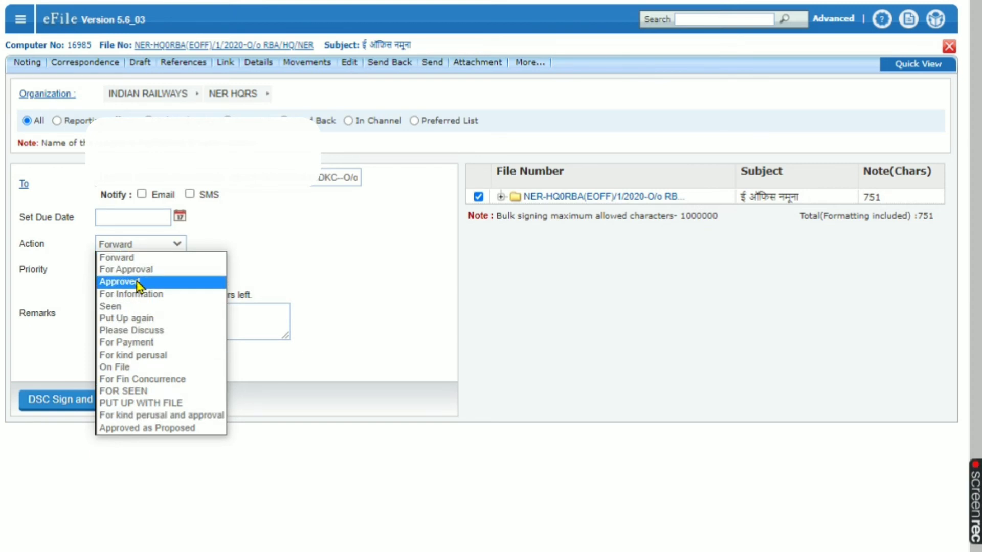
{"action": "left_click", "coordinate": [180, 372]}
{"action": "left_click", "coordinate": [183, 244]}
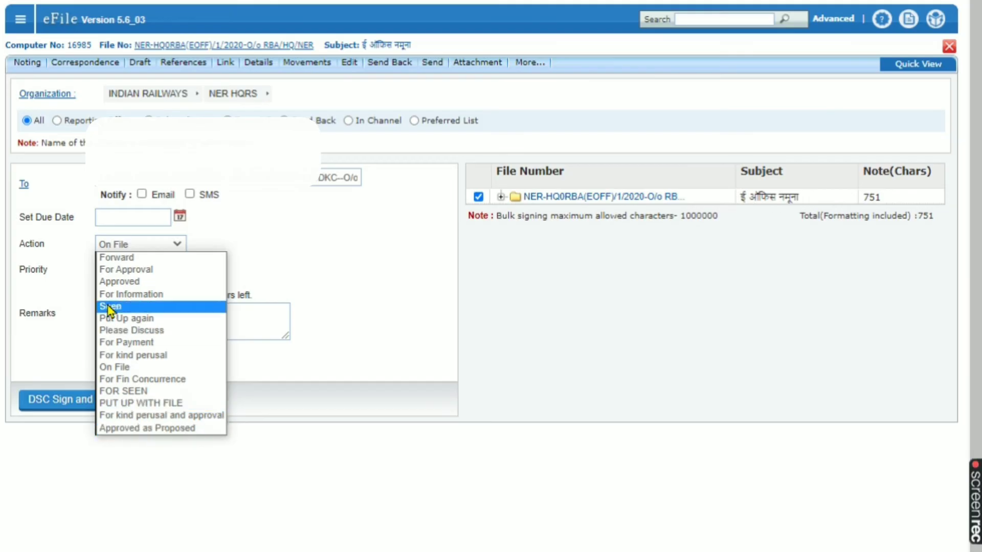
{"action": "left_click", "coordinate": [131, 358]}
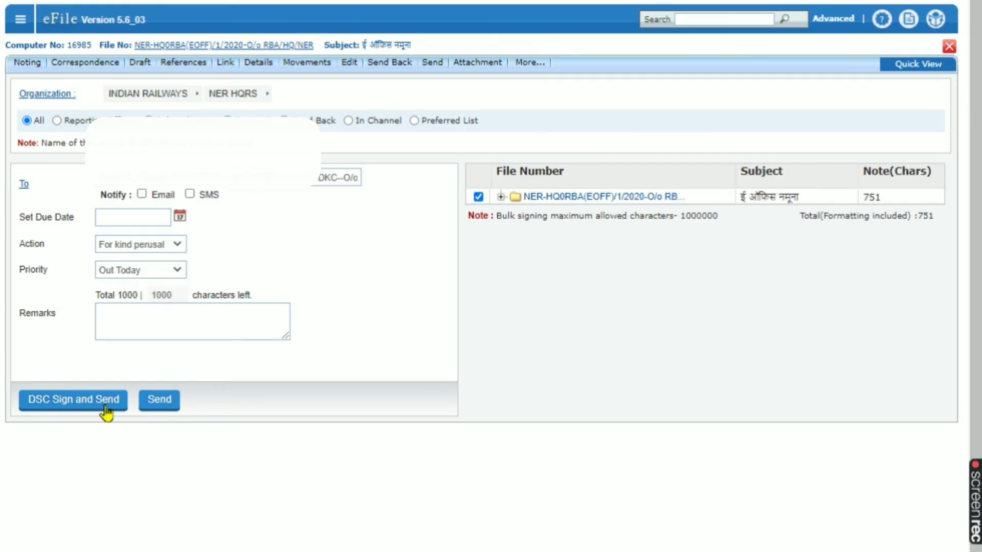
{"action": "left_click", "coordinate": [161, 401]}
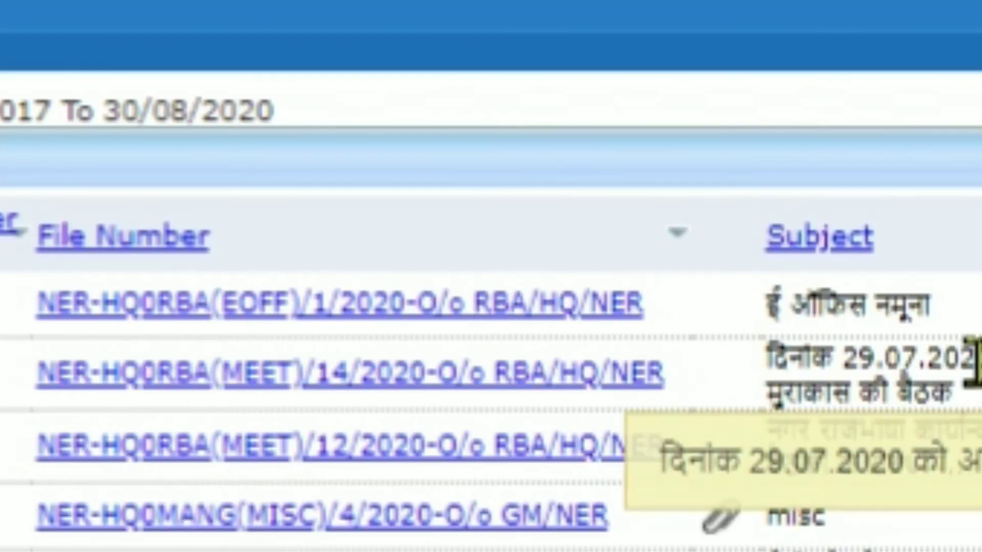
Open the sent file with subject ई ऑफिस नमूना and examine Note # 5 beside its correspondence.
{"action": "left_click", "coordinate": [230, 309]}
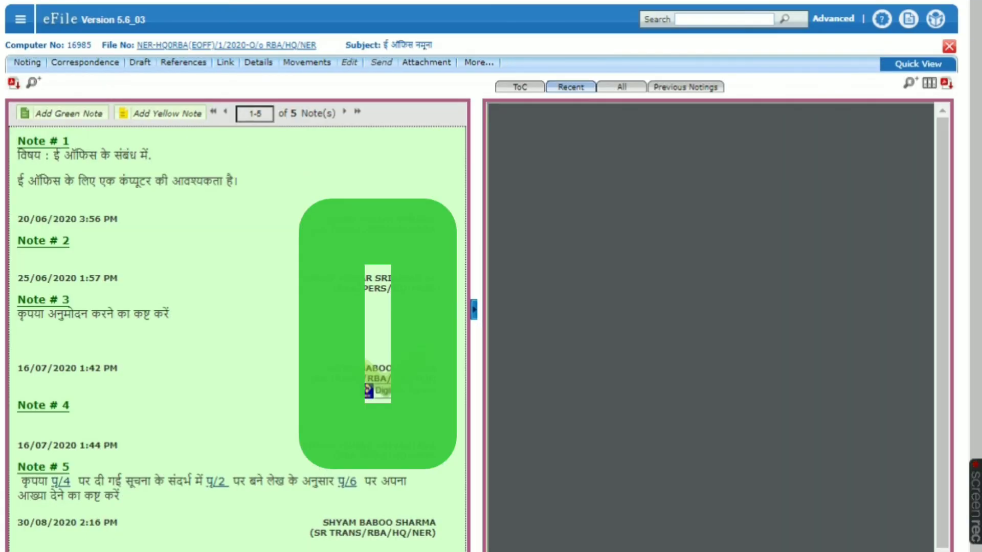
{"action": "scroll", "coordinate": [219, 403], "scroll_direction": "down", "scroll_amount": 2}
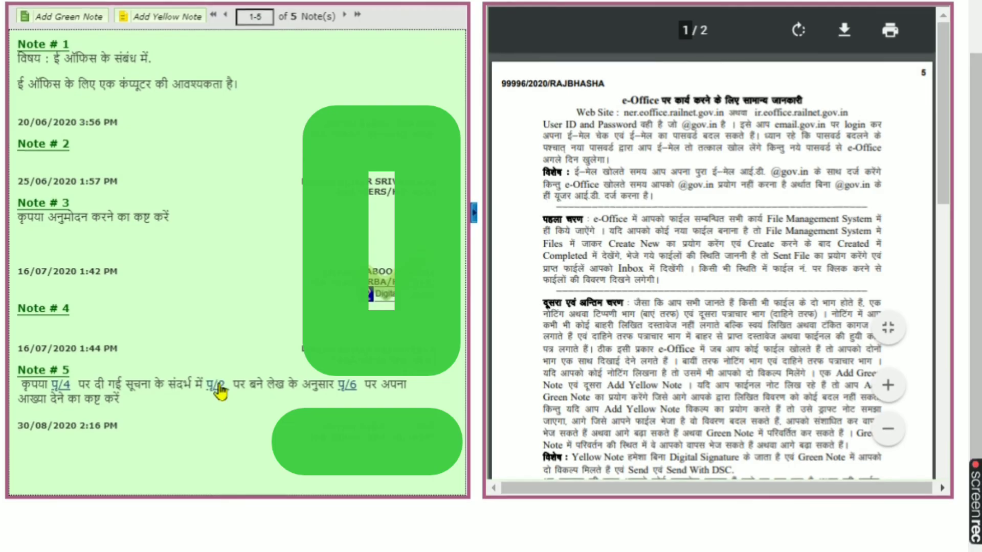
{"action": "scroll", "coordinate": [219, 392], "scroll_direction": "down", "scroll_amount": 2}
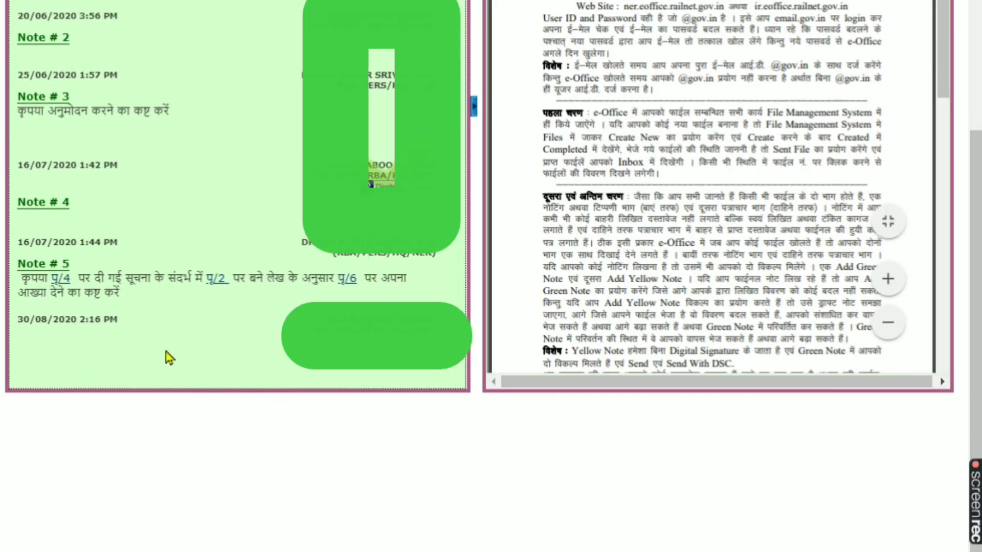
{"action": "scroll", "coordinate": [238, 337], "scroll_direction": "up", "scroll_amount": 4}
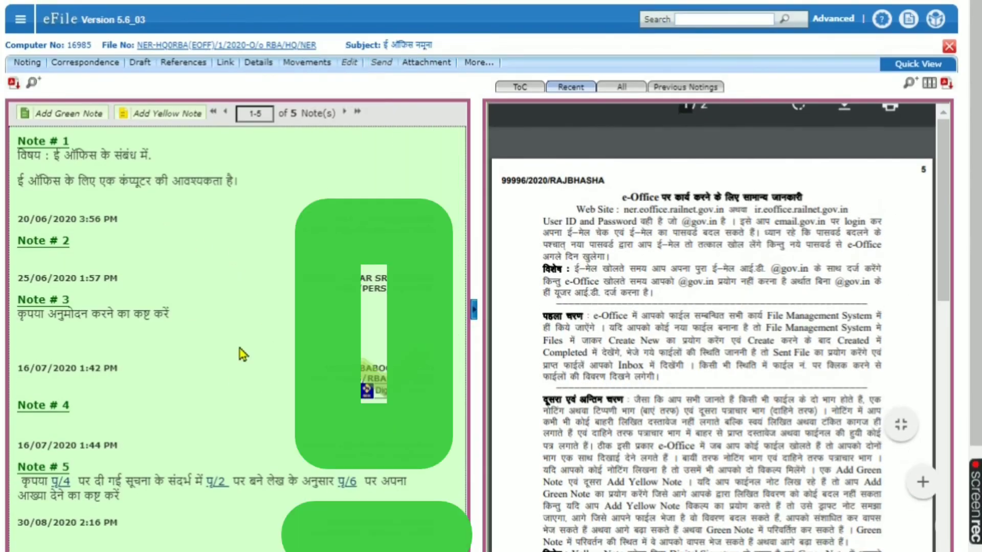
{"action": "scroll", "coordinate": [266, 361], "scroll_direction": "down", "scroll_amount": 4}
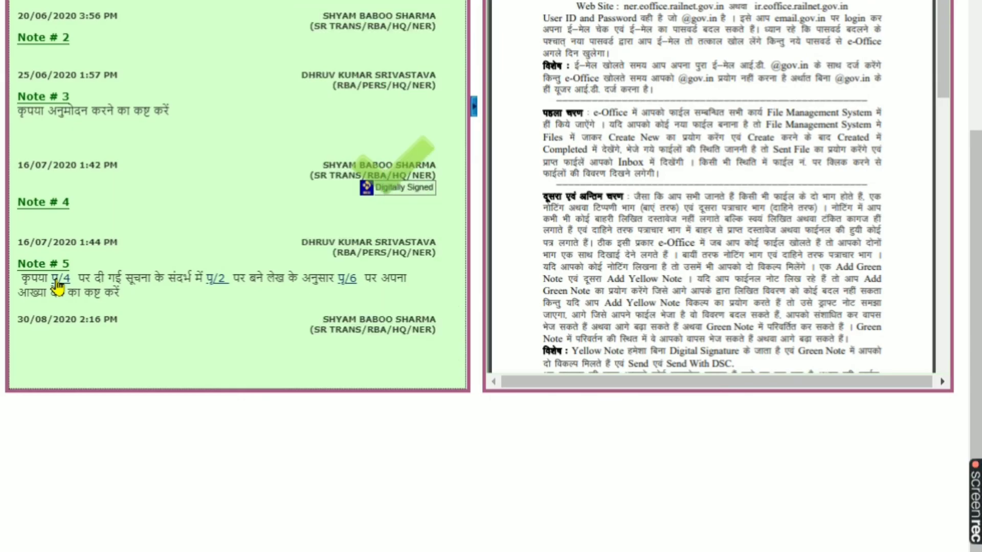
Open the linked correspondence pages पृ/4, पृ/2 and पृ/6 from Note # 5 to check each reference.
{"action": "left_click", "coordinate": [56, 281]}
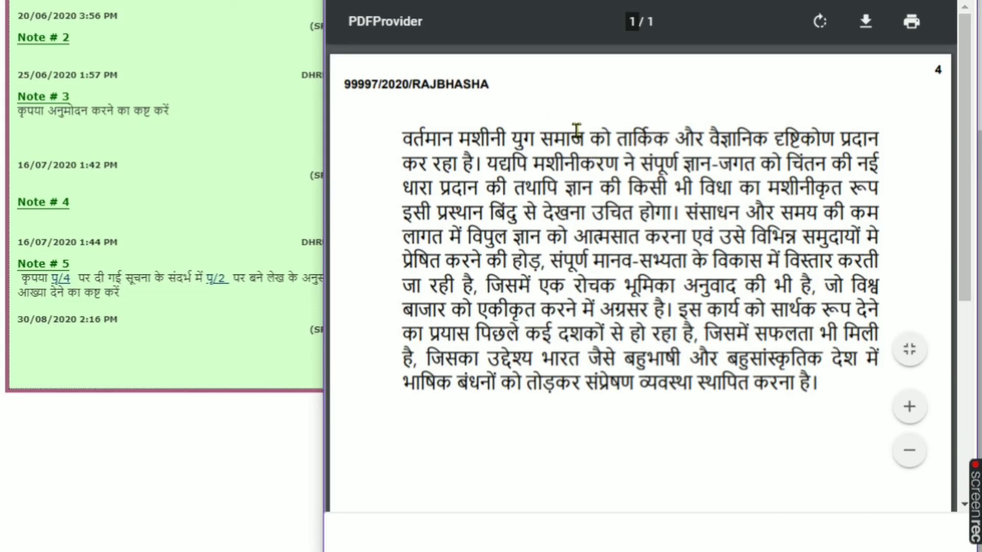
{"action": "left_click", "coordinate": [221, 283]}
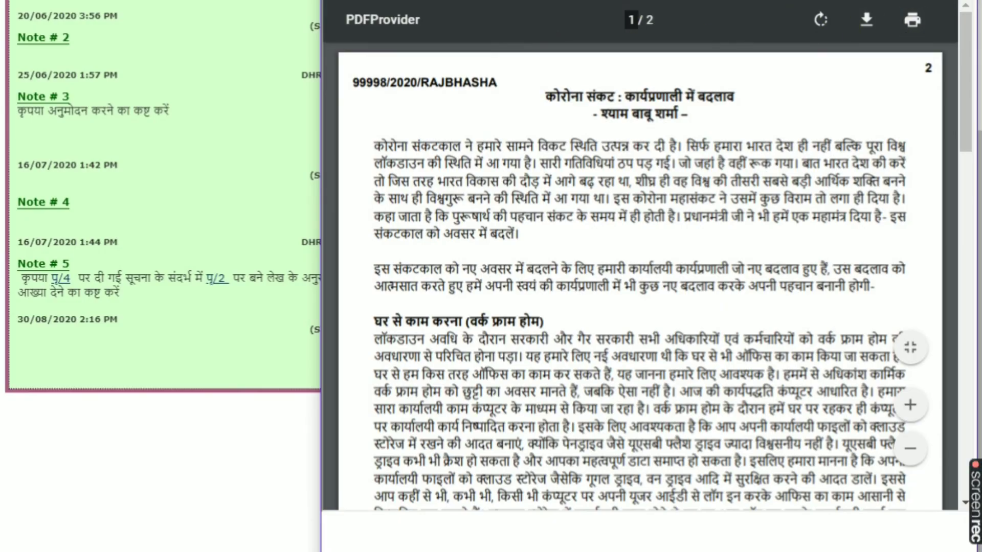
{"action": "key", "text": "Escape"}
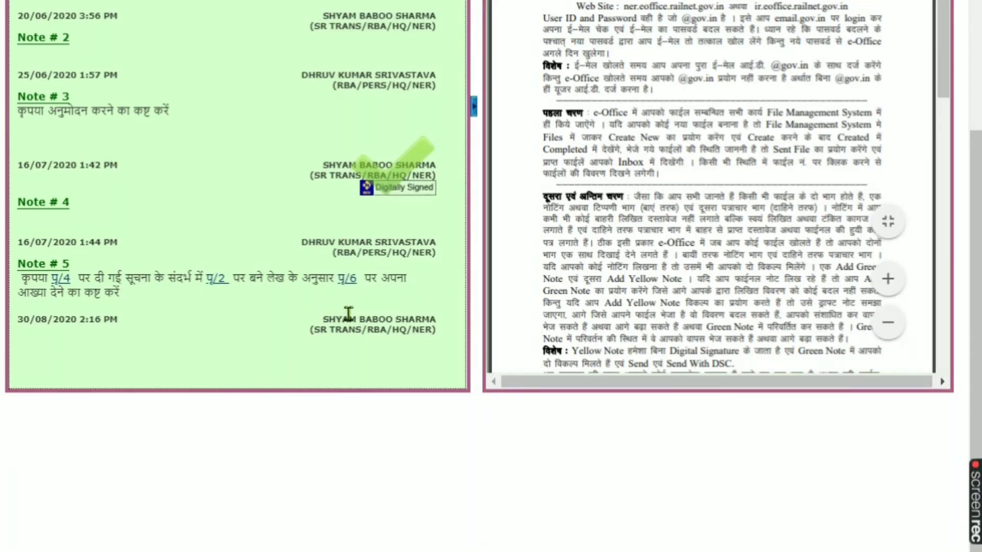
{"action": "left_click", "coordinate": [347, 281]}
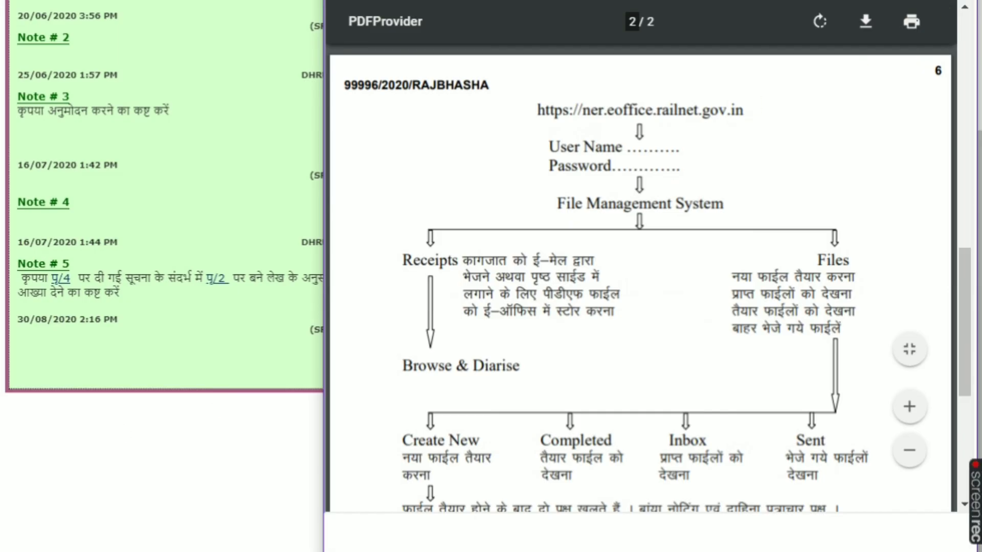
{"action": "left_click", "coordinate": [961, 1]}
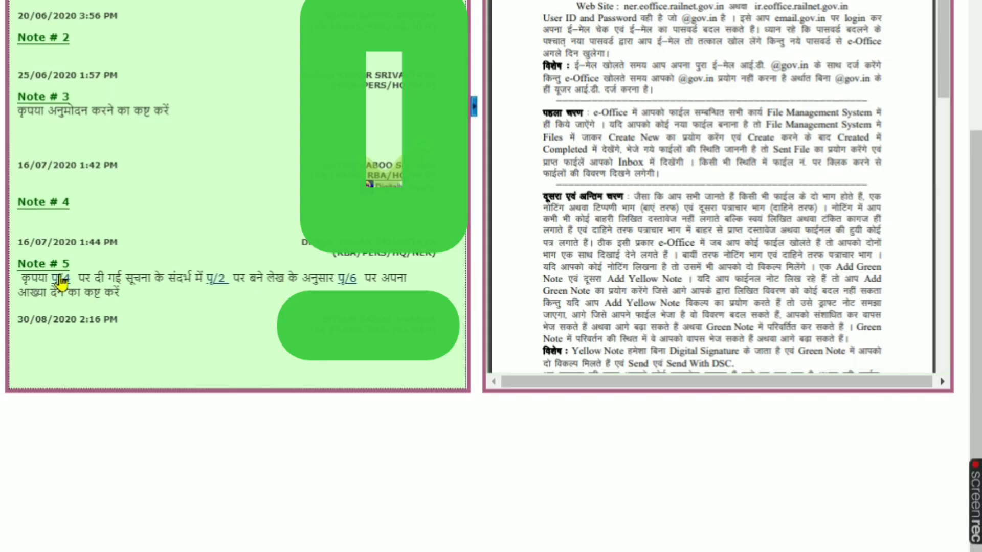
View the पृ/4 and पृ/2 reference pages of Note # 5 once more.
{"action": "left_click", "coordinate": [60, 279]}
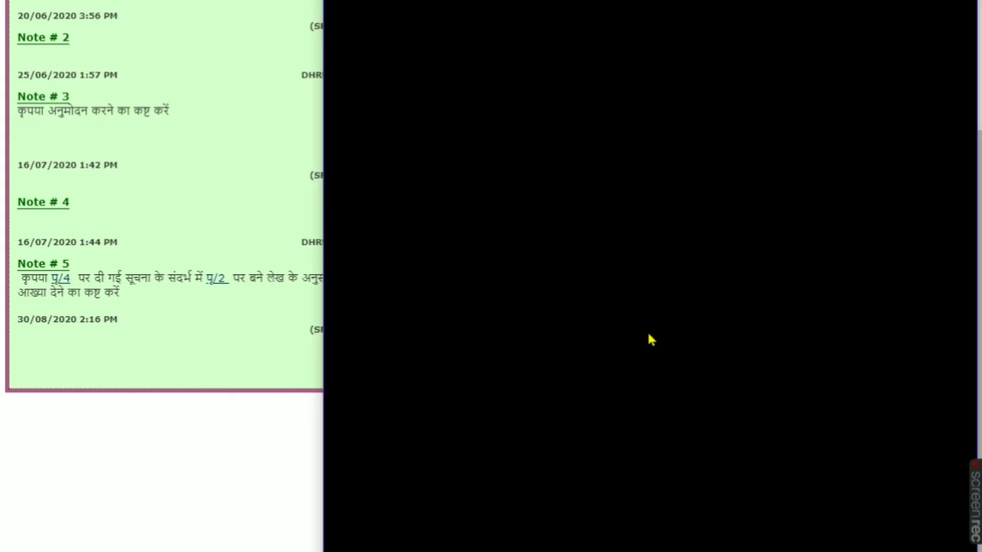
{"action": "left_click", "coordinate": [217, 285]}
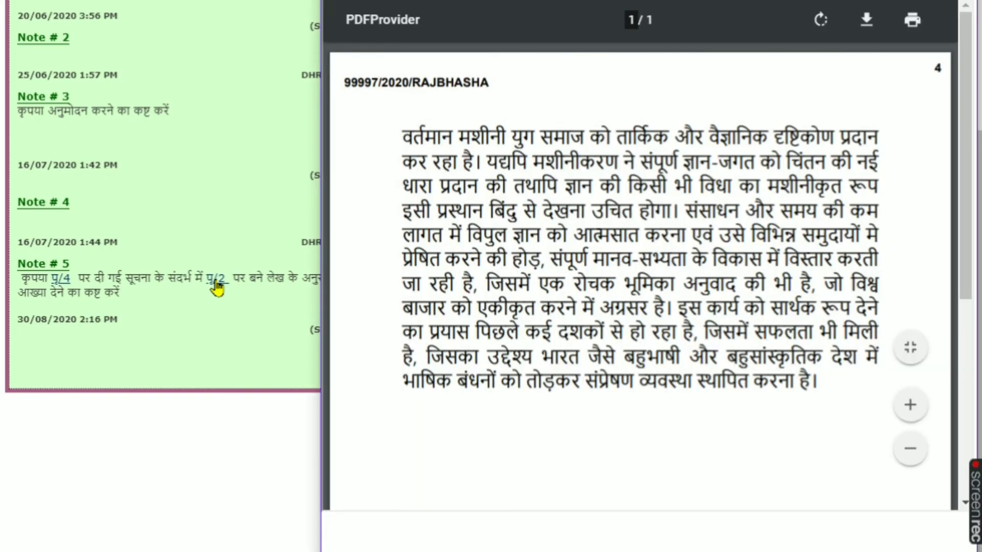
{"action": "left_click", "coordinate": [216, 282]}
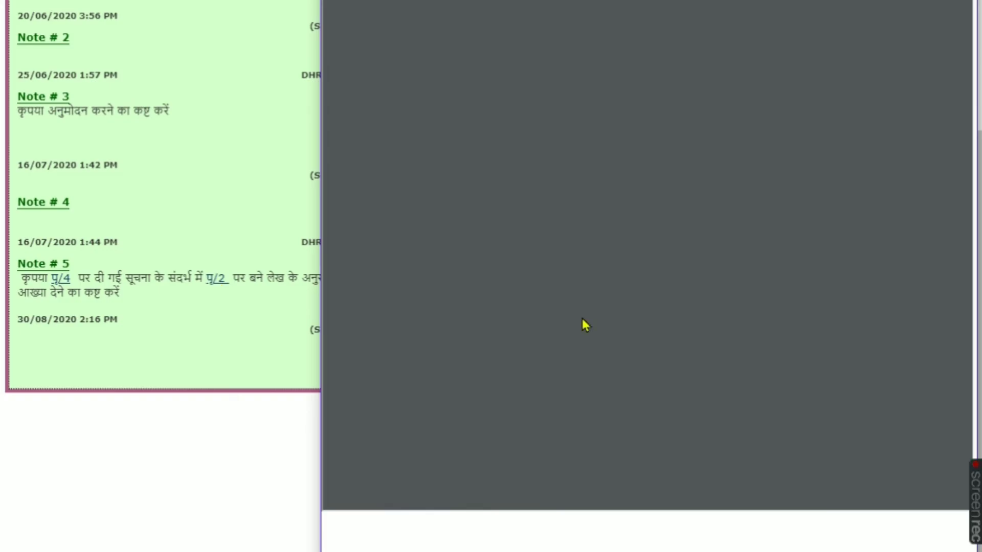